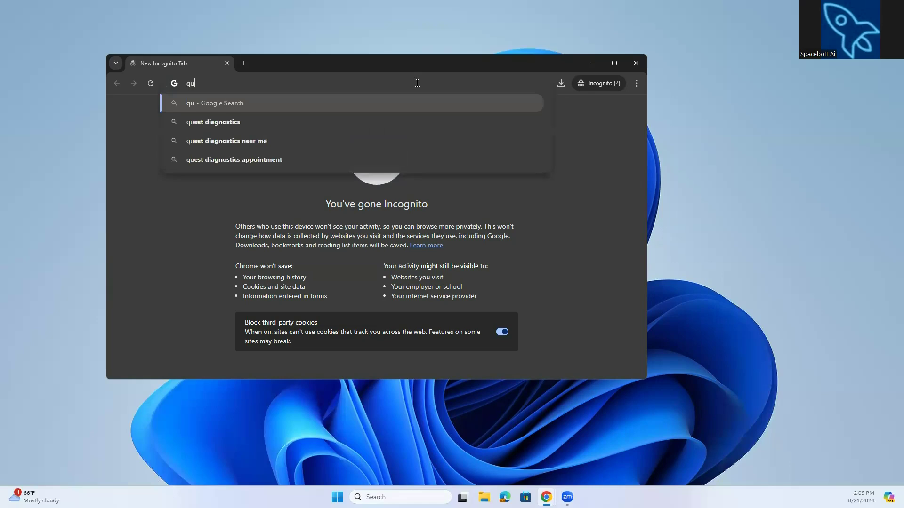
Open the quad9.net website and maximize the browser window.
{"action": "type", "text": "d"}
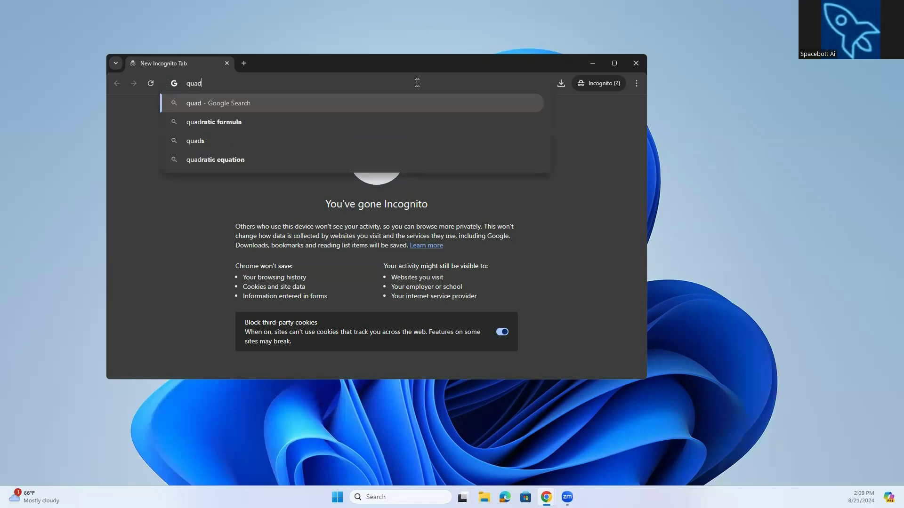
{"action": "type", "text": "9.net"}
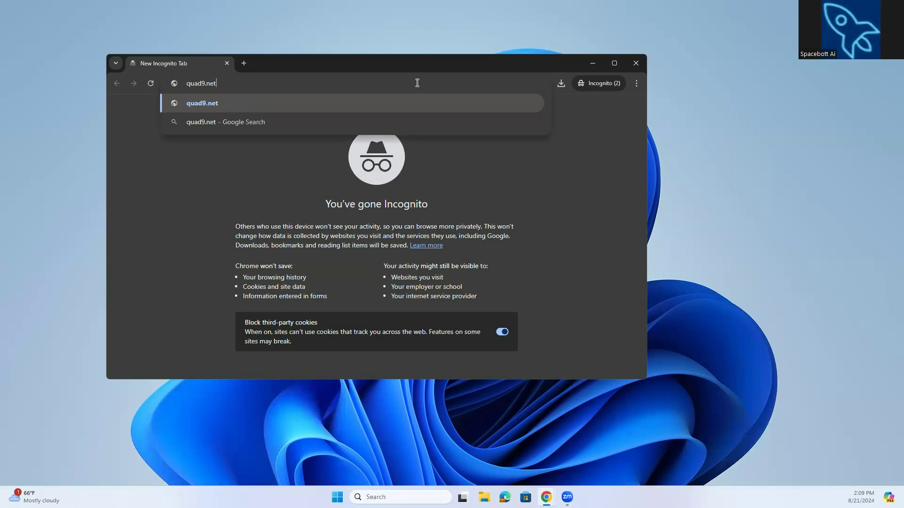
{"action": "key", "text": "Return"}
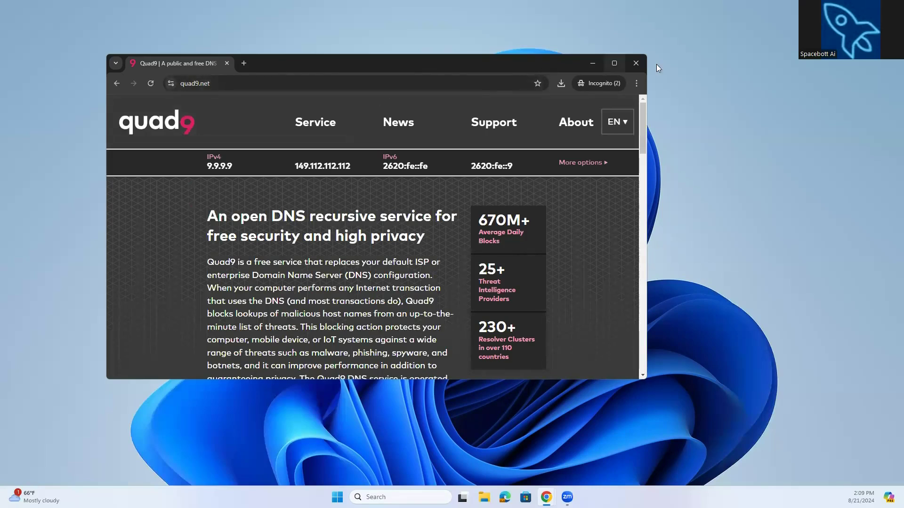
{"action": "left_click", "coordinate": [616, 63]}
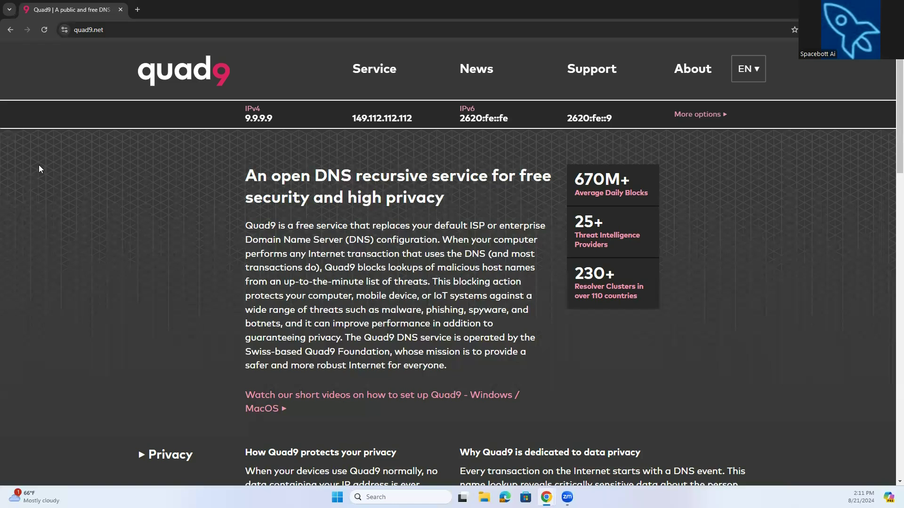
Navigate to the quad9.net/support/faq/ page.
{"action": "left_click", "coordinate": [118, 30]}
{"action": "left_click", "coordinate": [125, 32]}
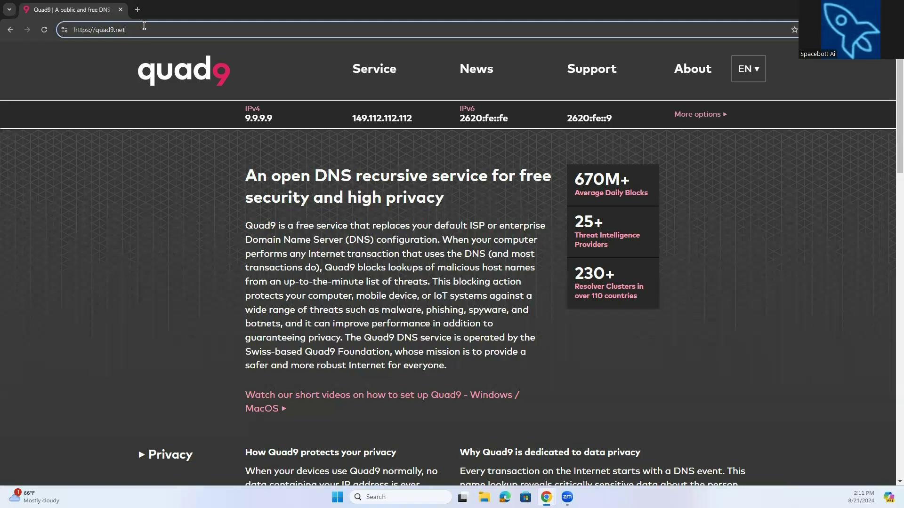
{"action": "type", "text": "/"}
{"action": "type", "text": "support/faq/"}
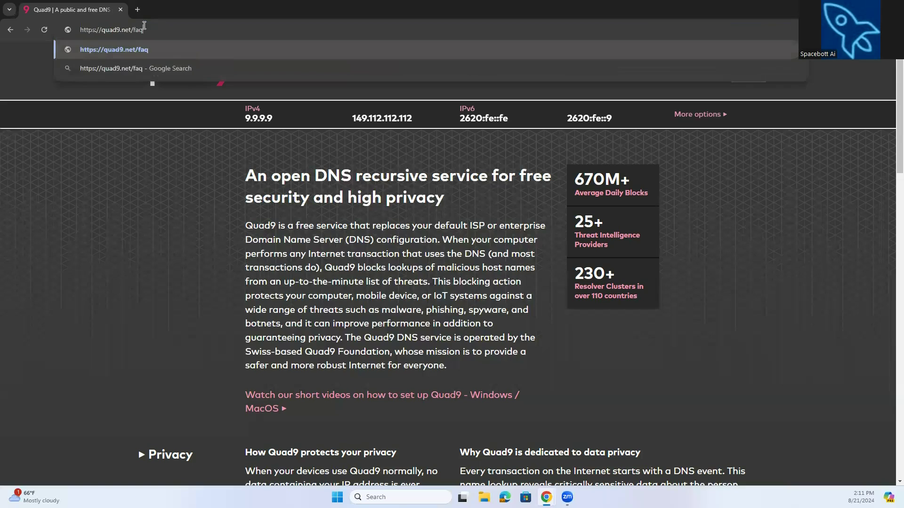
{"action": "key", "text": "Return"}
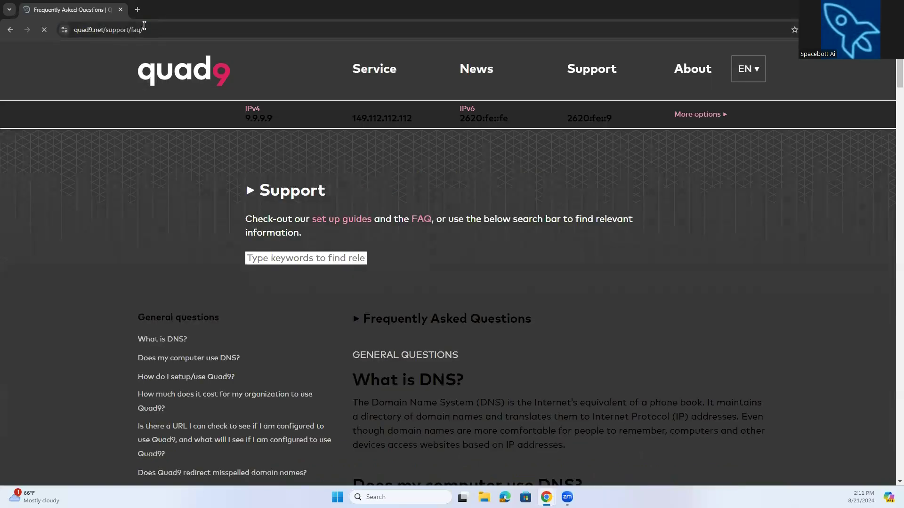
Scroll through the FAQ page to read the questions about DNS, DNSSEC and Quad9 services.
{"action": "scroll", "coordinate": [303, 243], "scroll_direction": "down", "scroll_amount": 5}
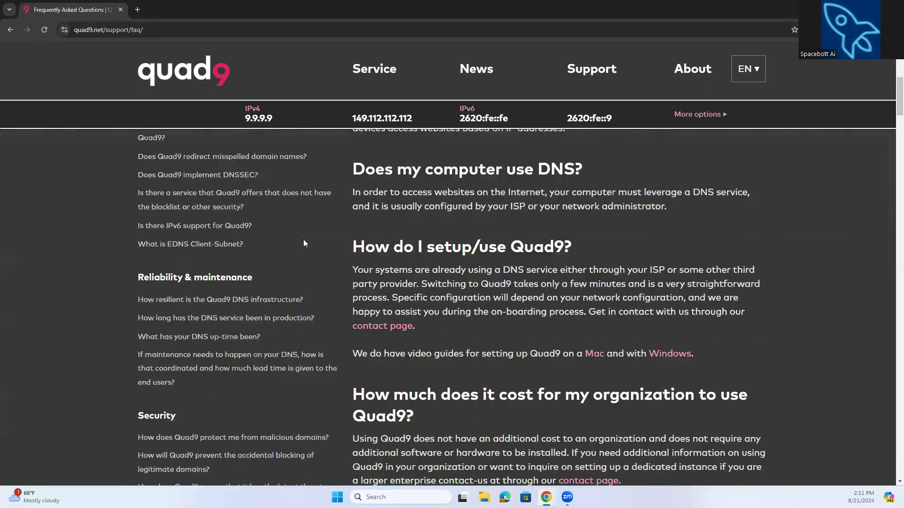
{"action": "scroll", "coordinate": [304, 243], "scroll_direction": "down", "scroll_amount": 3}
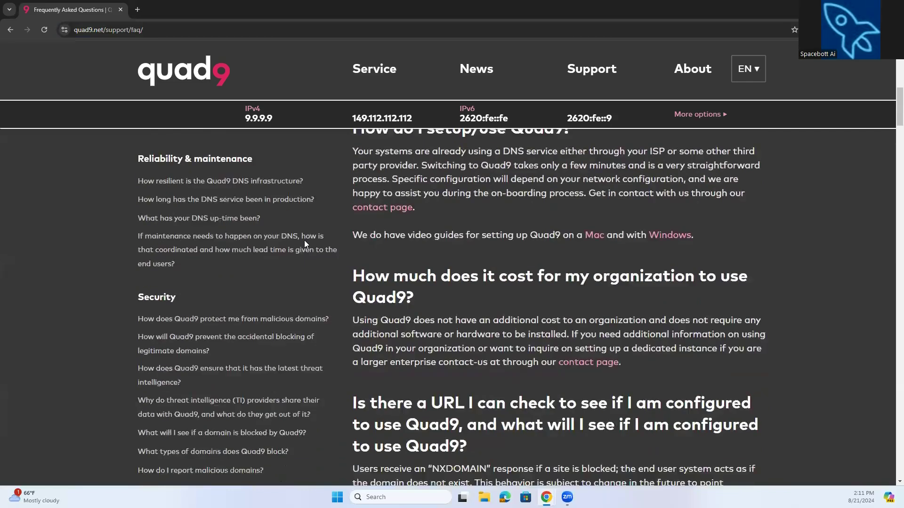
{"action": "scroll", "coordinate": [304, 241], "scroll_direction": "down", "scroll_amount": 4}
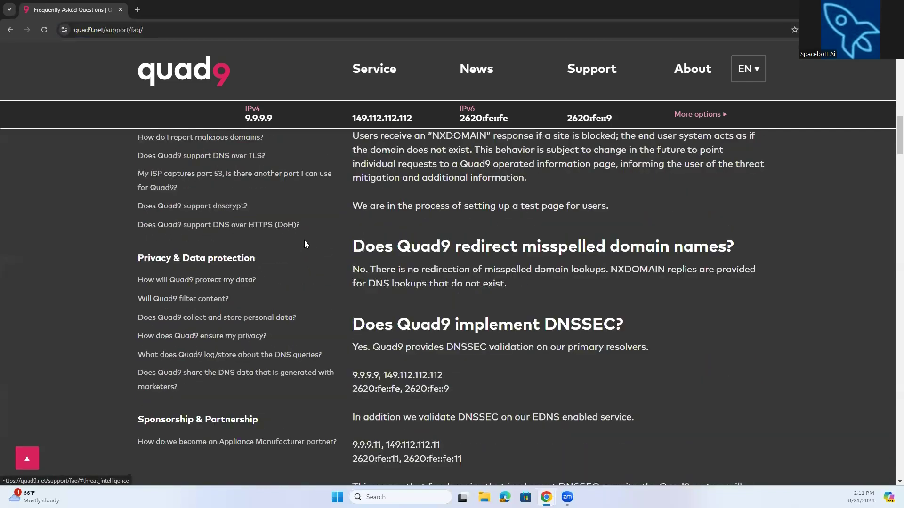
{"action": "scroll", "coordinate": [304, 243], "scroll_direction": "down", "scroll_amount": 3}
{"action": "scroll", "coordinate": [304, 244], "scroll_direction": "down", "scroll_amount": 1}
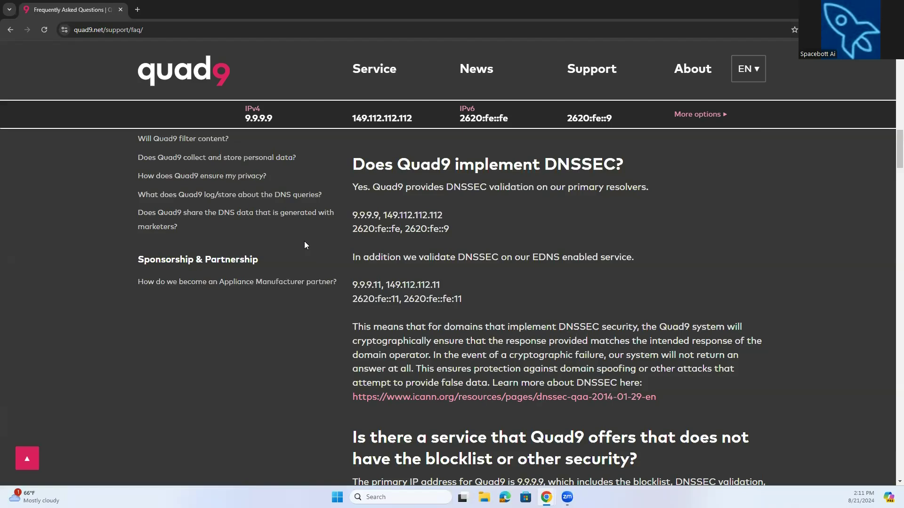
{"action": "scroll", "coordinate": [304, 241], "scroll_direction": "down", "scroll_amount": 1}
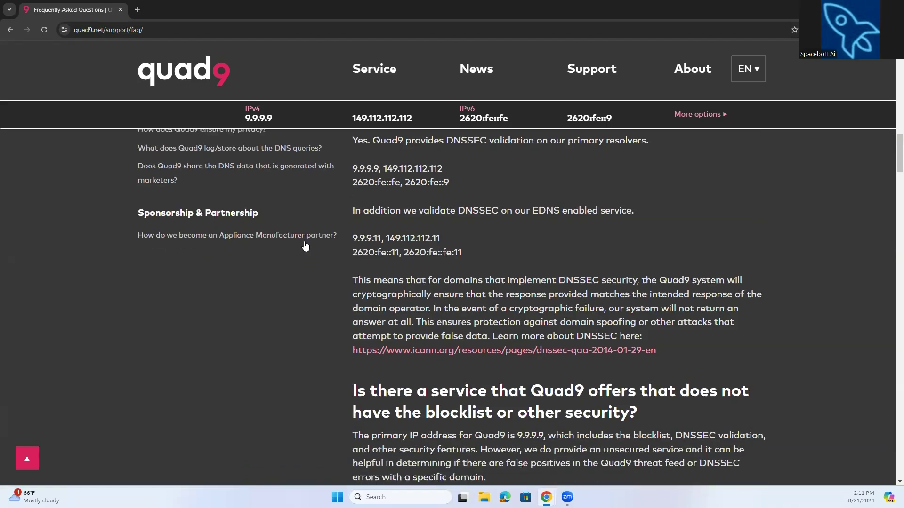
{"action": "scroll", "coordinate": [304, 241], "scroll_direction": "up", "scroll_amount": 2}
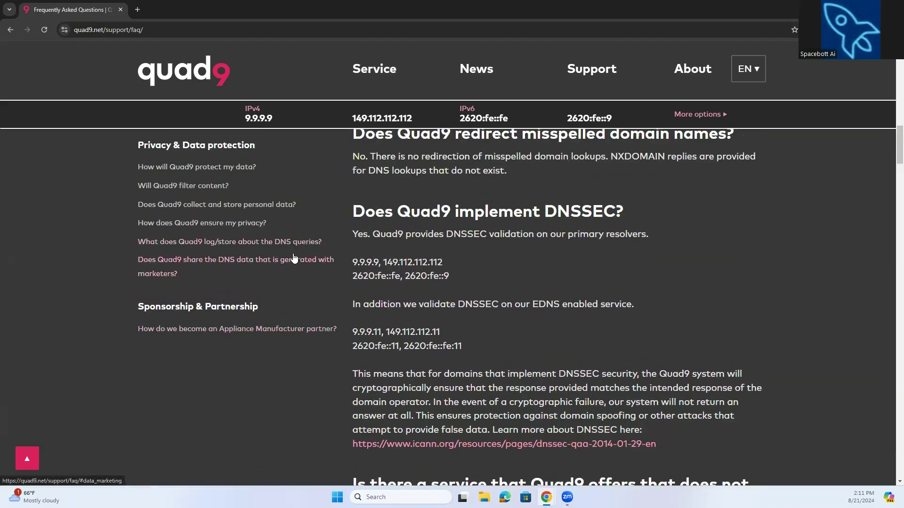
{"action": "scroll", "coordinate": [284, 246], "scroll_direction": "up", "scroll_amount": 7}
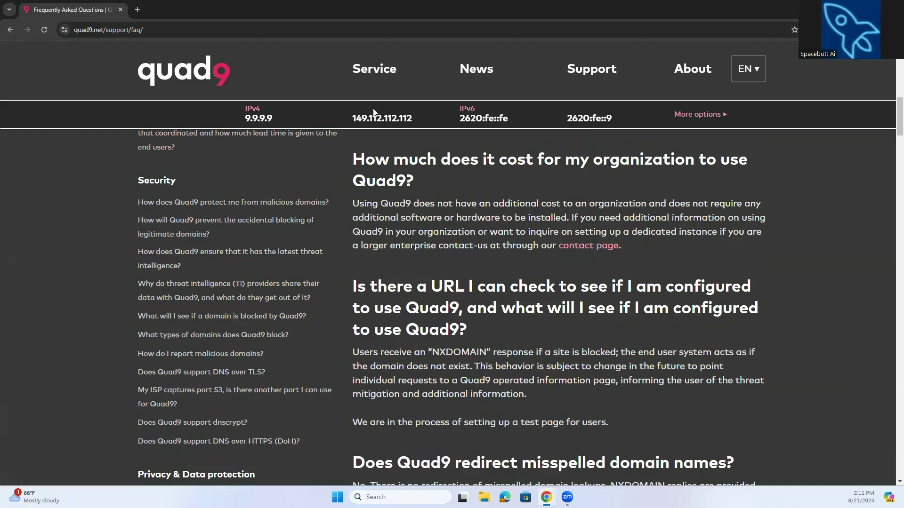
Open the Service Addresses & Features page and review the recommended Quad9 DNS server addresses.
{"action": "left_click", "coordinate": [711, 115]}
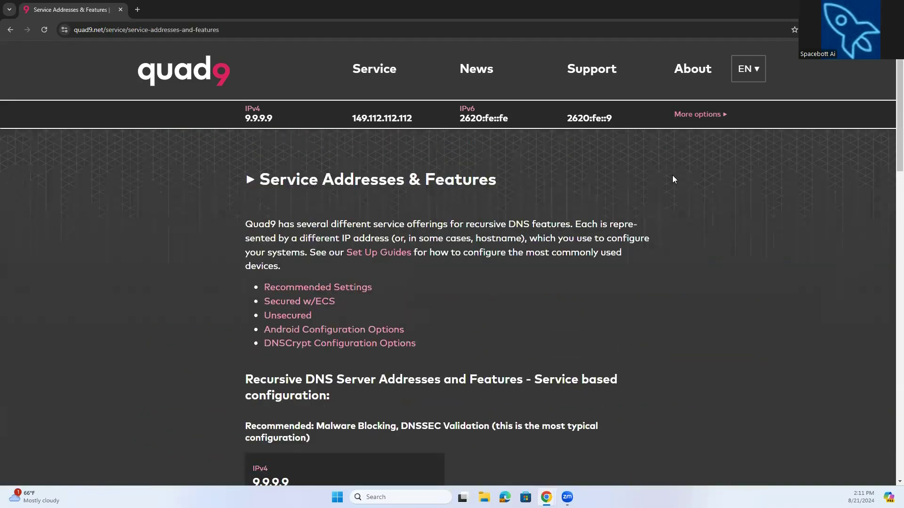
{"action": "scroll", "coordinate": [672, 179], "scroll_direction": "down", "scroll_amount": 5}
{"action": "scroll", "coordinate": [672, 180], "scroll_direction": "down", "scroll_amount": 1}
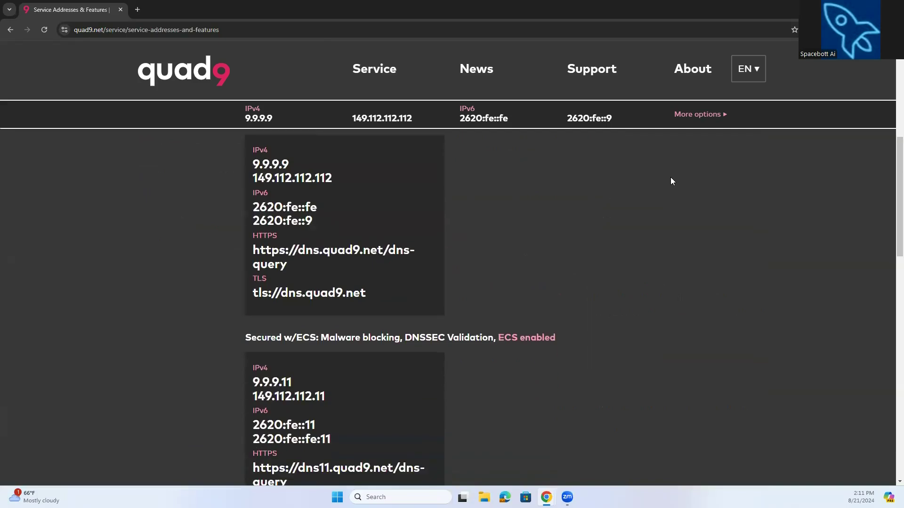
{"action": "scroll", "coordinate": [671, 181], "scroll_direction": "down", "scroll_amount": 1}
{"action": "scroll", "coordinate": [672, 180], "scroll_direction": "up", "scroll_amount": 2}
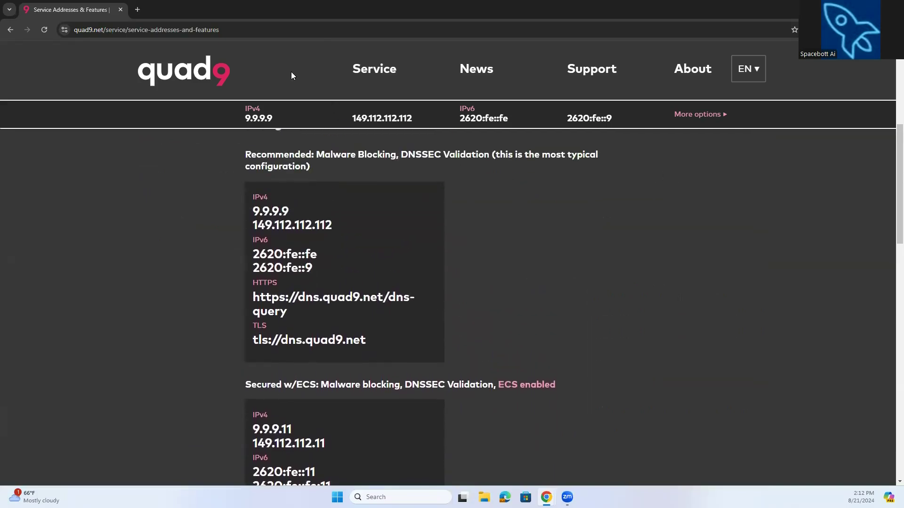
Restore the browser window to a smaller size and move it to the desktop's upper-right corner.
{"action": "double_click", "coordinate": [165, 5]}
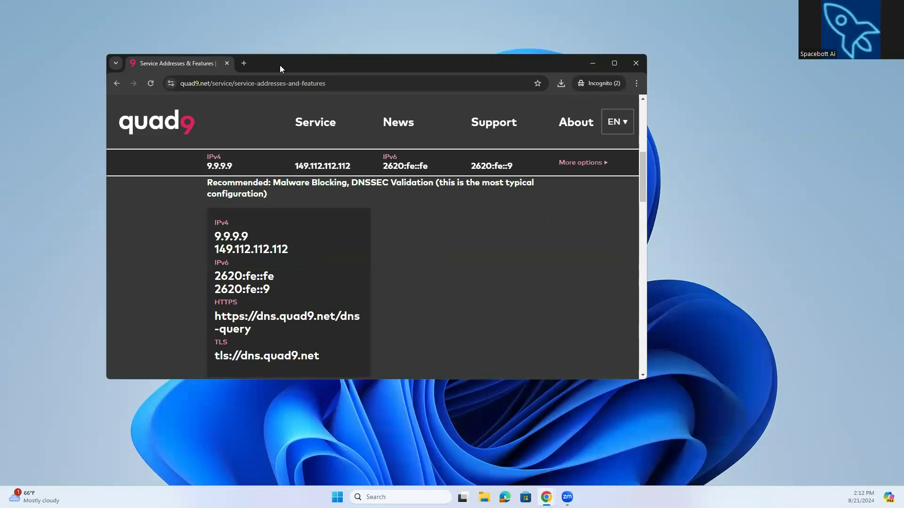
{"action": "left_click_drag", "start_coordinate": [280, 64], "coordinate": [729, 28]}
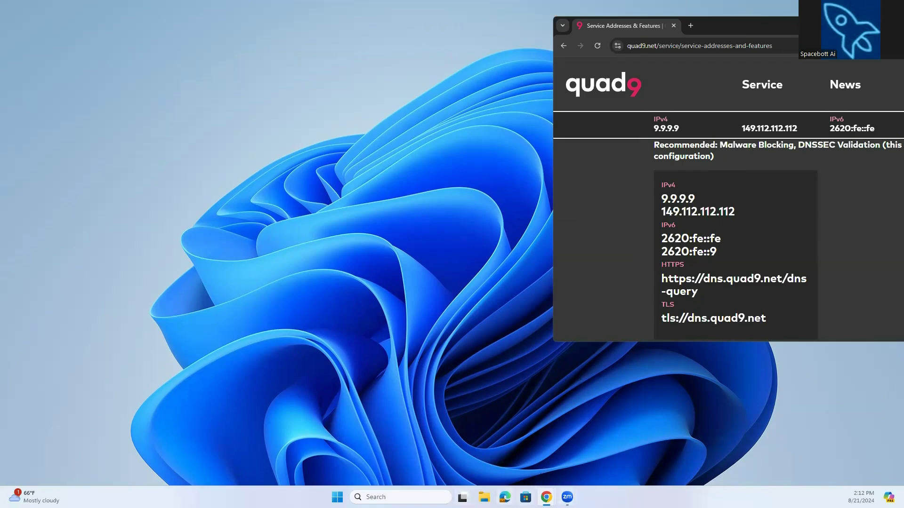
Search Windows for network and internet and open the Settings app.
{"action": "left_click", "coordinate": [408, 497]}
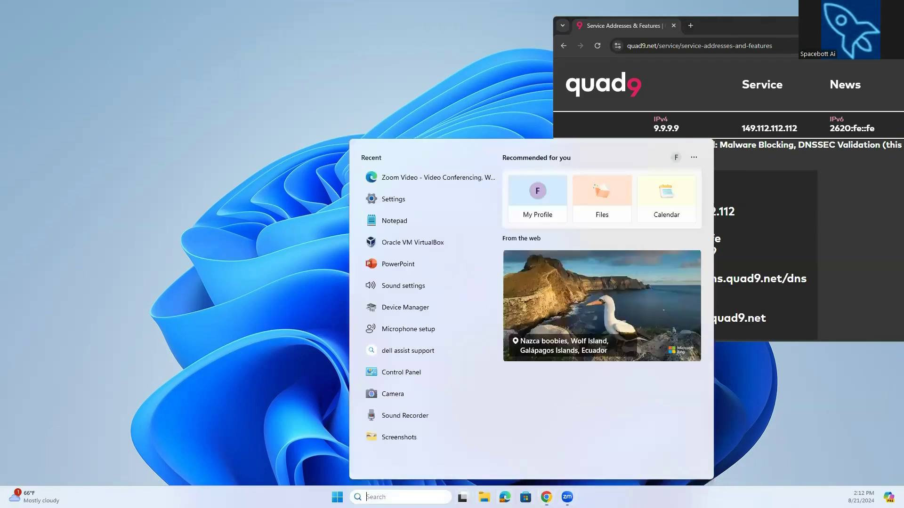
{"action": "type", "text": "ne"}
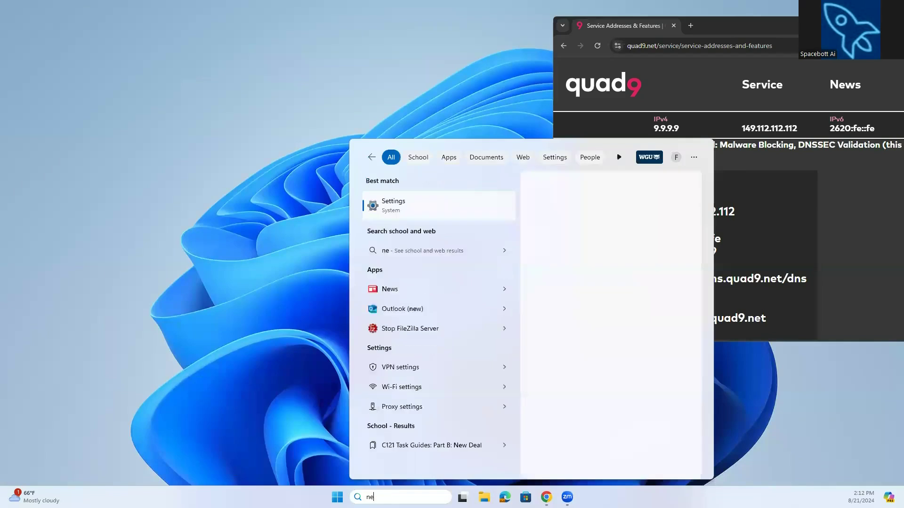
{"action": "type", "text": "twork"}
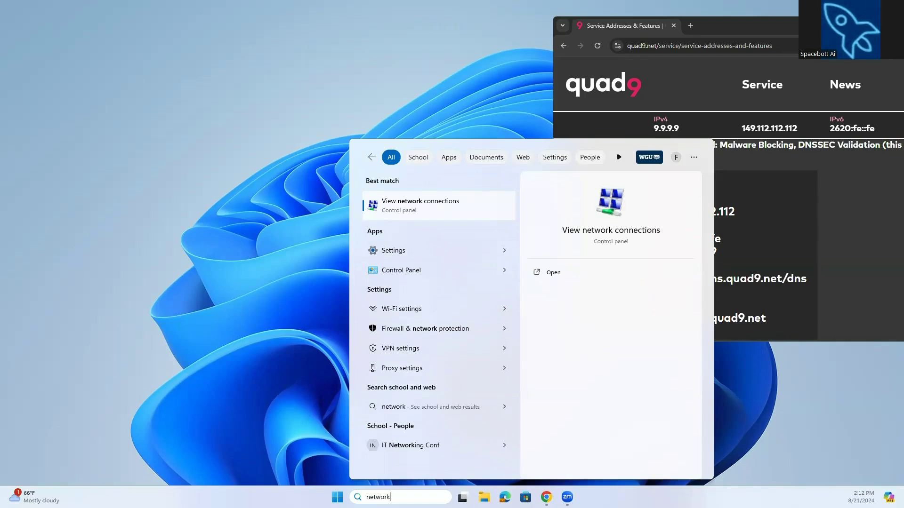
{"action": "type", "text": "and "}
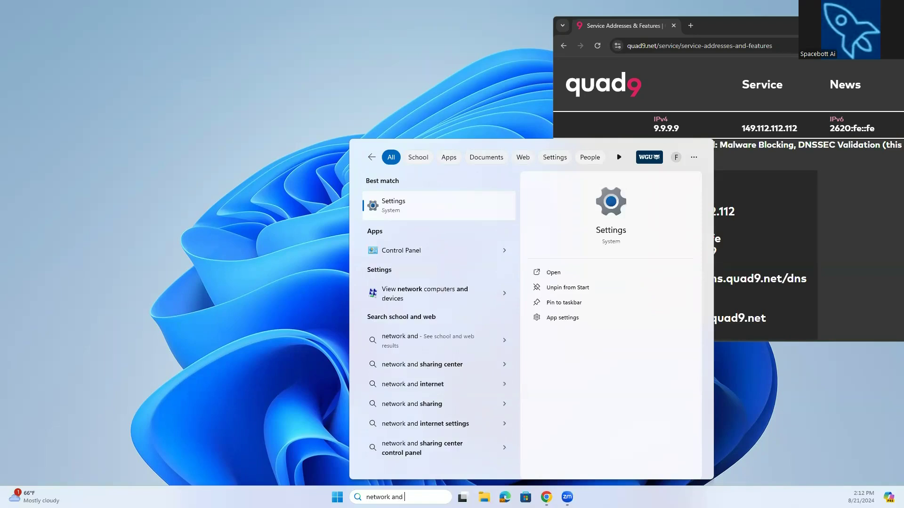
{"action": "type", "text": "internet"}
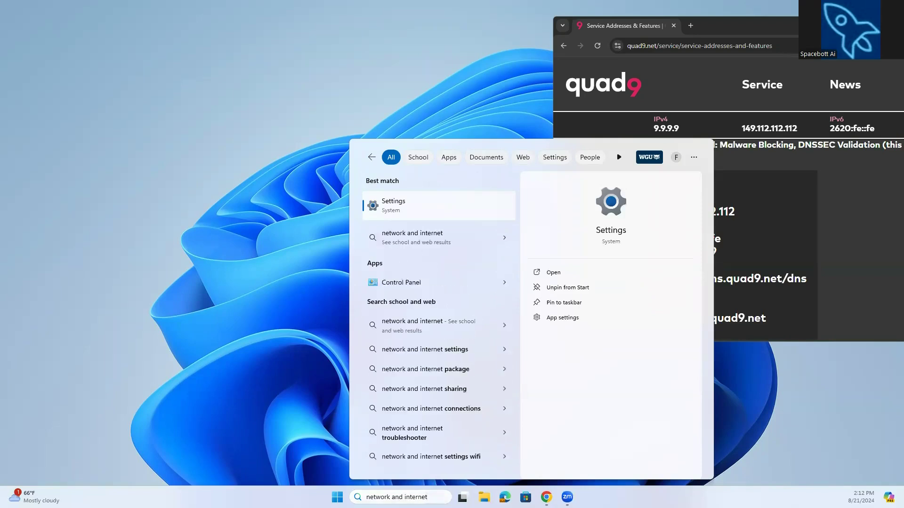
{"action": "key", "text": "Return"}
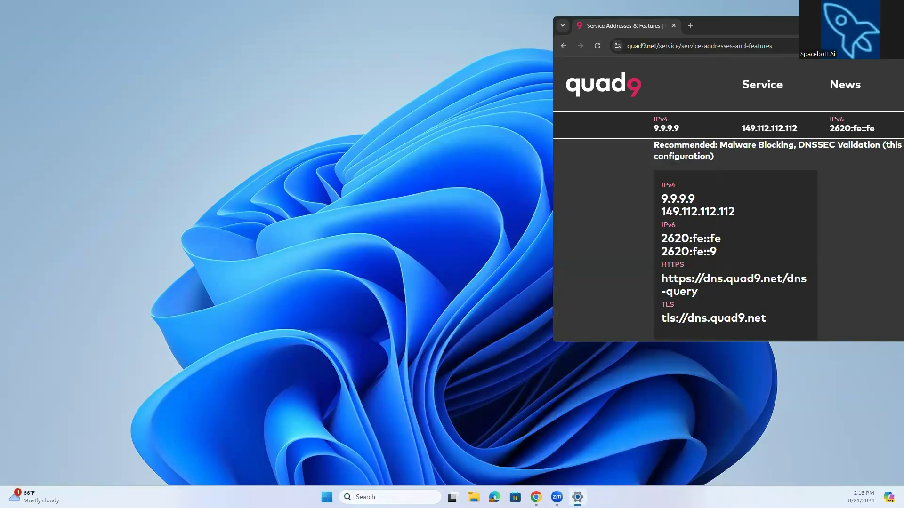
Open the Network & internet section and the connected Wi-Fi network's properties.
{"action": "scroll", "coordinate": [351, 98], "scroll_direction": "down", "scroll_amount": 2}
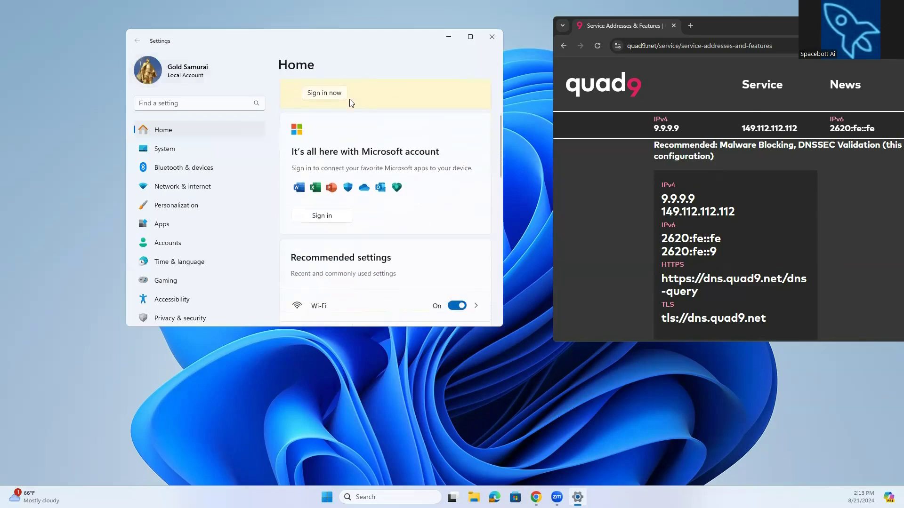
{"action": "left_click", "coordinate": [197, 188]}
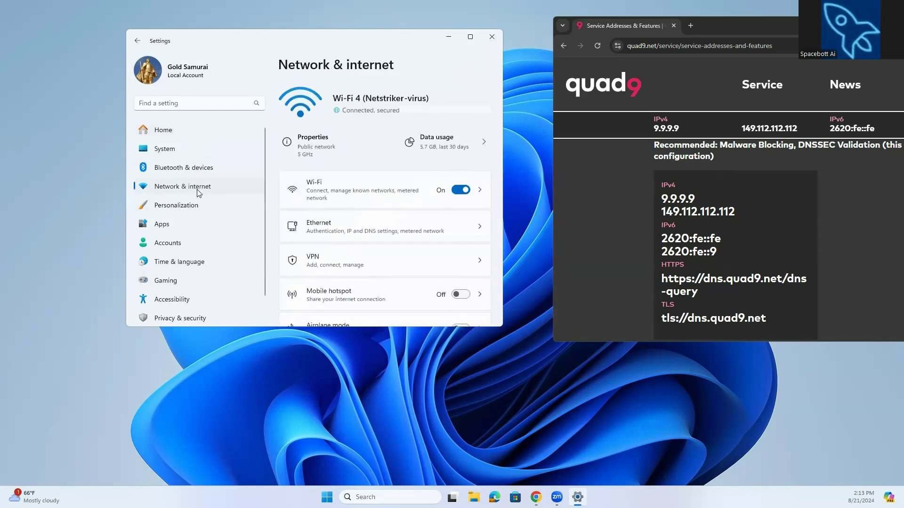
{"action": "left_click", "coordinate": [315, 138]}
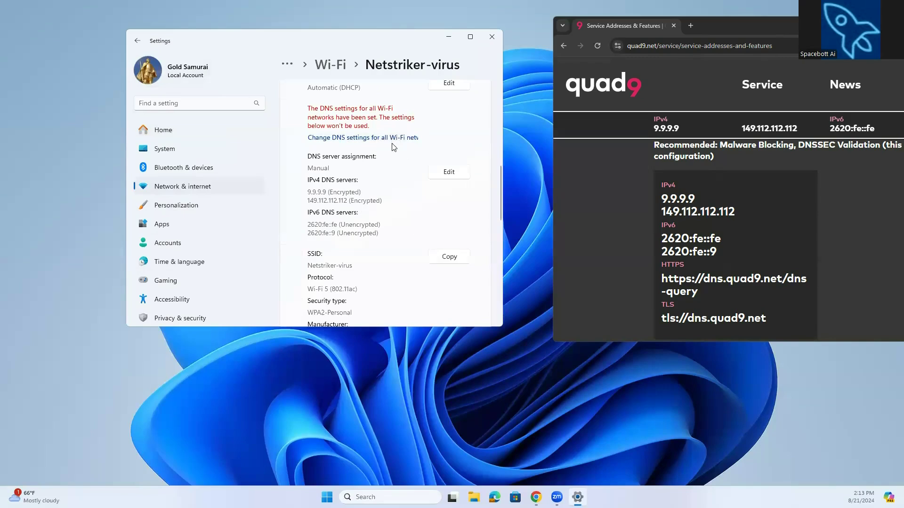
Open the DNS server assignment editor and choose Manual assignment.
{"action": "left_click", "coordinate": [449, 173]}
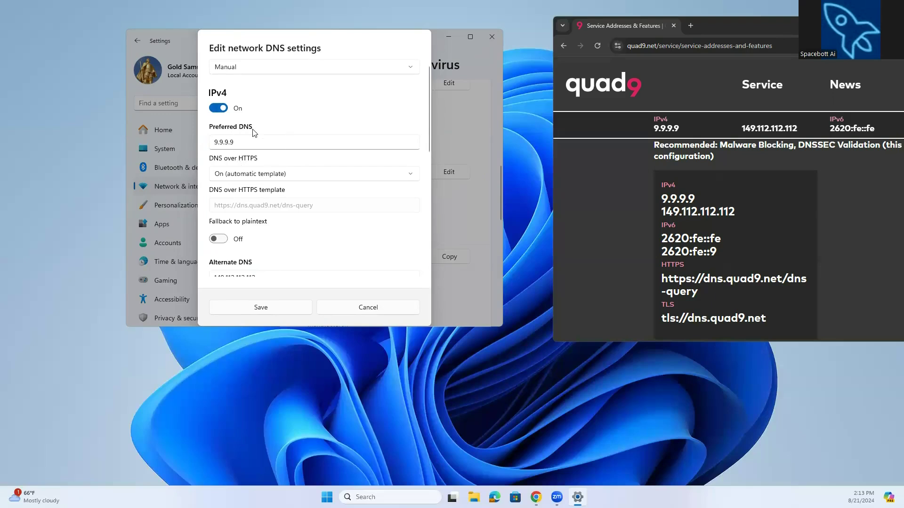
{"action": "left_click", "coordinate": [410, 73]}
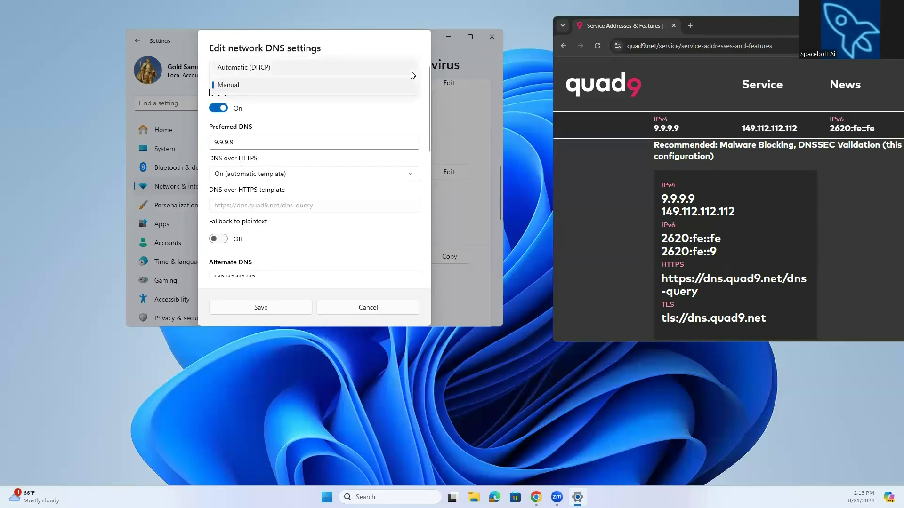
{"action": "left_click", "coordinate": [383, 88]}
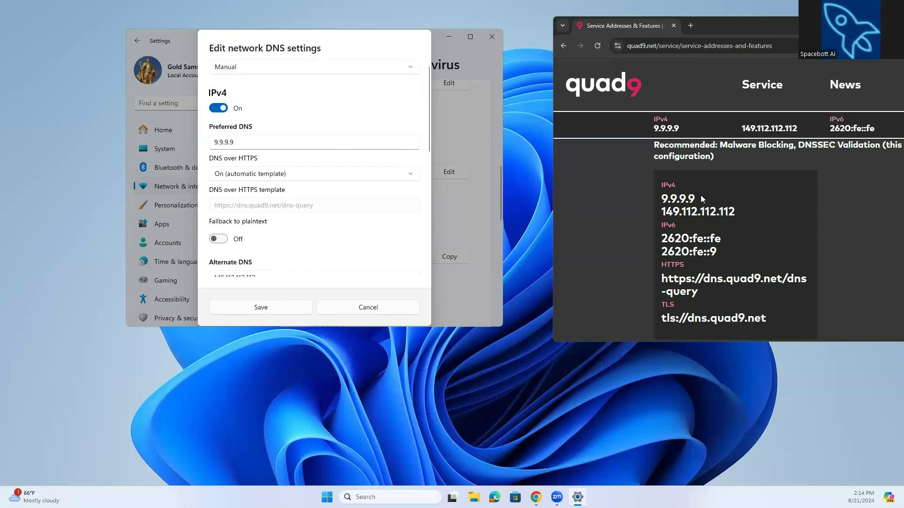
Compare Quad9's recommended IPv4 addresses with the preferred and alternate DNS entries in the dialog.
{"action": "left_click_drag", "start_coordinate": [699, 196], "coordinate": [661, 203]}
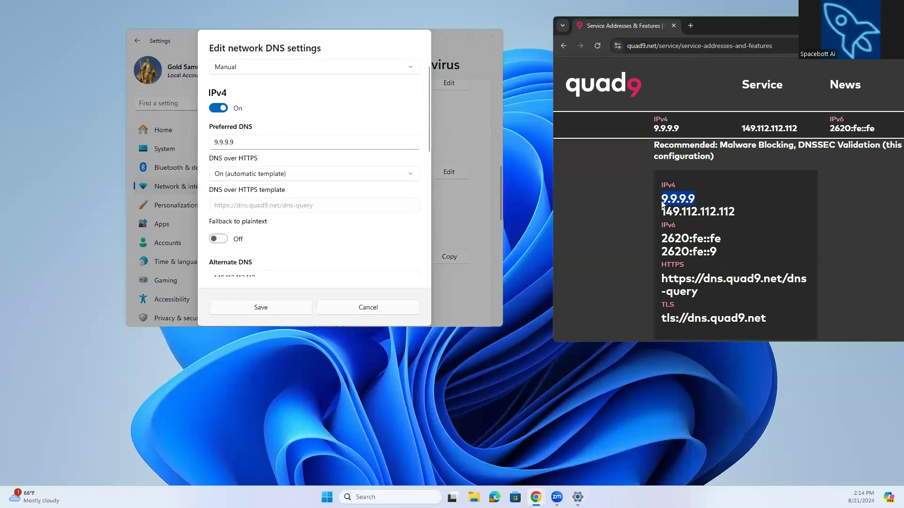
{"action": "left_click", "coordinate": [295, 143]}
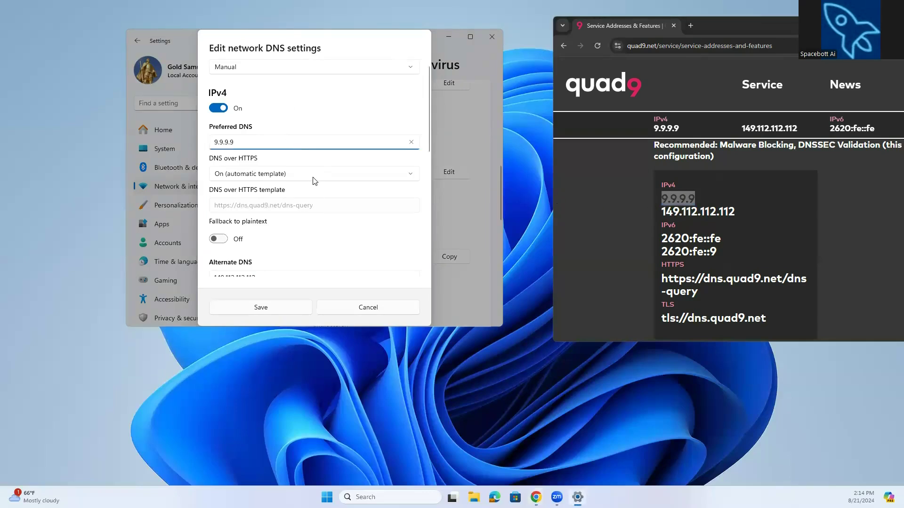
{"action": "scroll", "coordinate": [314, 180], "scroll_direction": "down", "scroll_amount": 2}
{"action": "scroll", "coordinate": [288, 160], "scroll_direction": "down", "scroll_amount": 1}
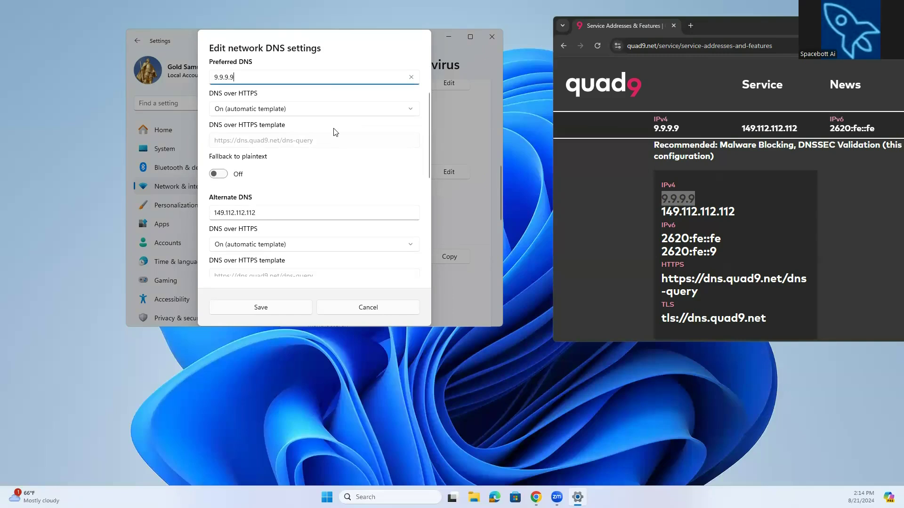
{"action": "scroll", "coordinate": [335, 132], "scroll_direction": "up", "scroll_amount": 1}
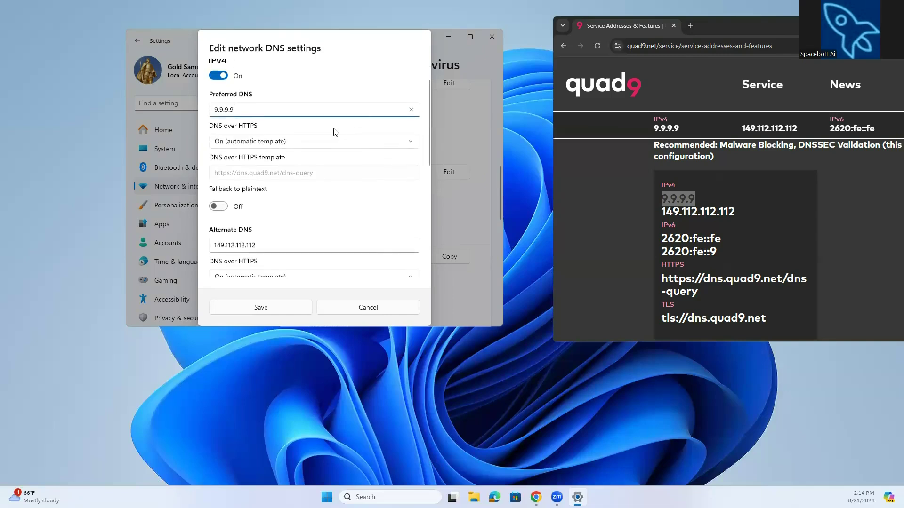
{"action": "scroll", "coordinate": [334, 131], "scroll_direction": "down", "scroll_amount": 1}
{"action": "scroll", "coordinate": [240, 191], "scroll_direction": "down", "scroll_amount": 1}
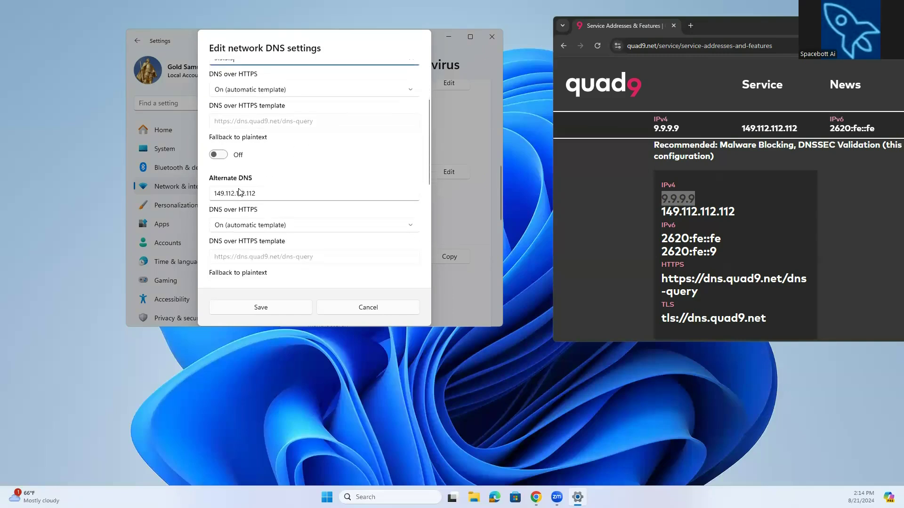
{"action": "left_click_drag", "start_coordinate": [735, 210], "coordinate": [665, 210]}
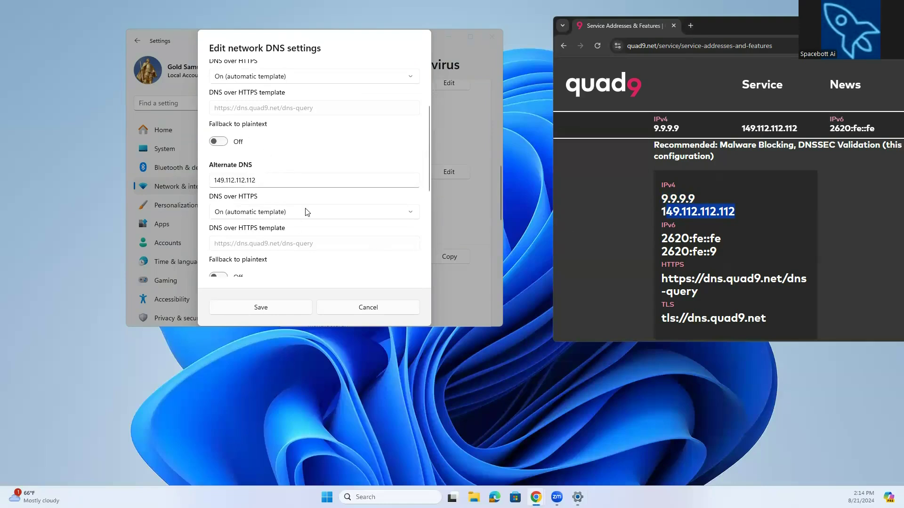
{"action": "scroll", "coordinate": [305, 212], "scroll_direction": "down", "scroll_amount": 1}
{"action": "scroll", "coordinate": [306, 213], "scroll_direction": "down", "scroll_amount": 1}
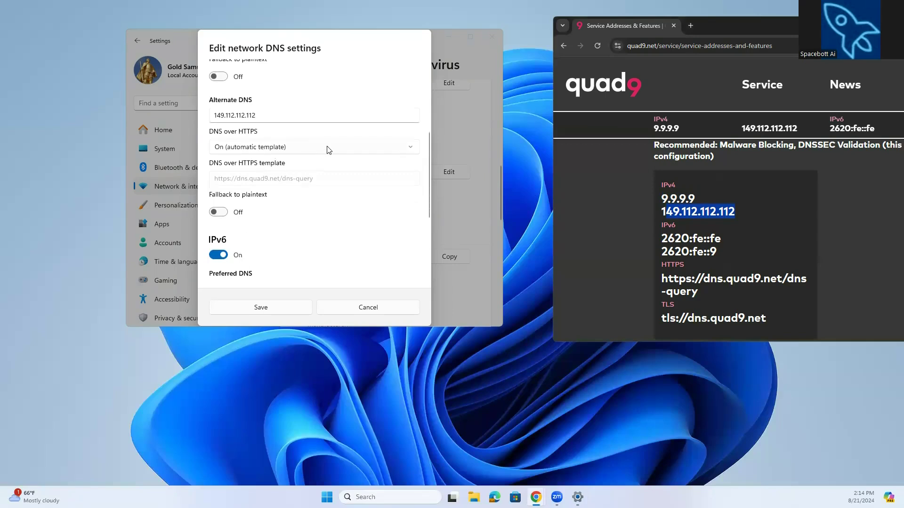
{"action": "key", "text": "alt+Tab"}
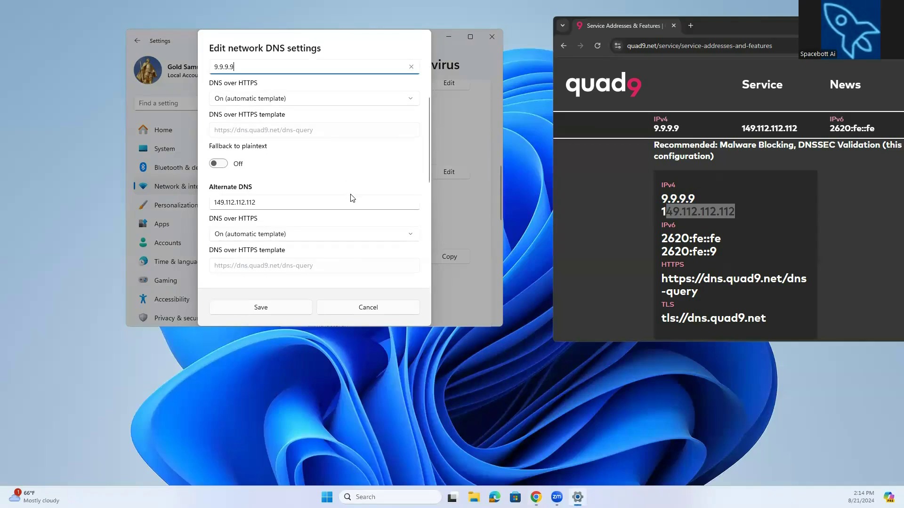
{"action": "scroll", "coordinate": [336, 201], "scroll_direction": "down", "scroll_amount": 2}
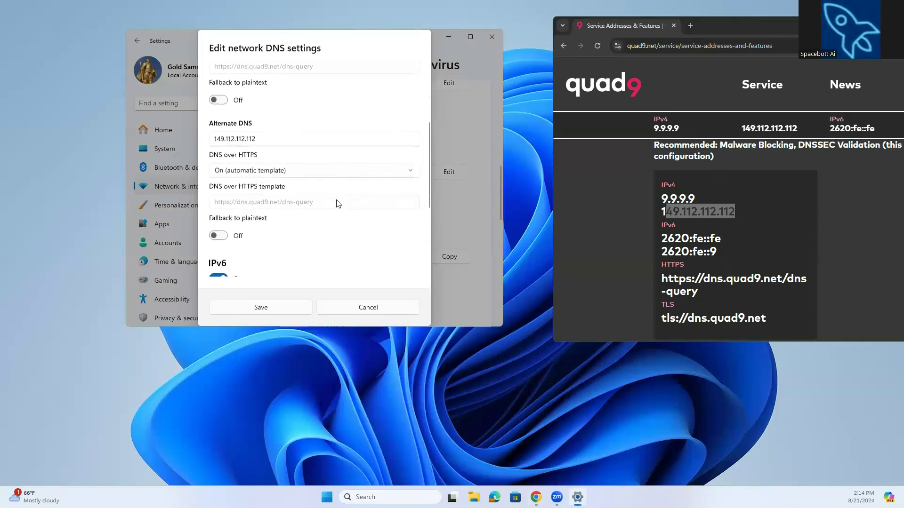
{"action": "scroll", "coordinate": [336, 201], "scroll_direction": "down", "scroll_amount": 1}
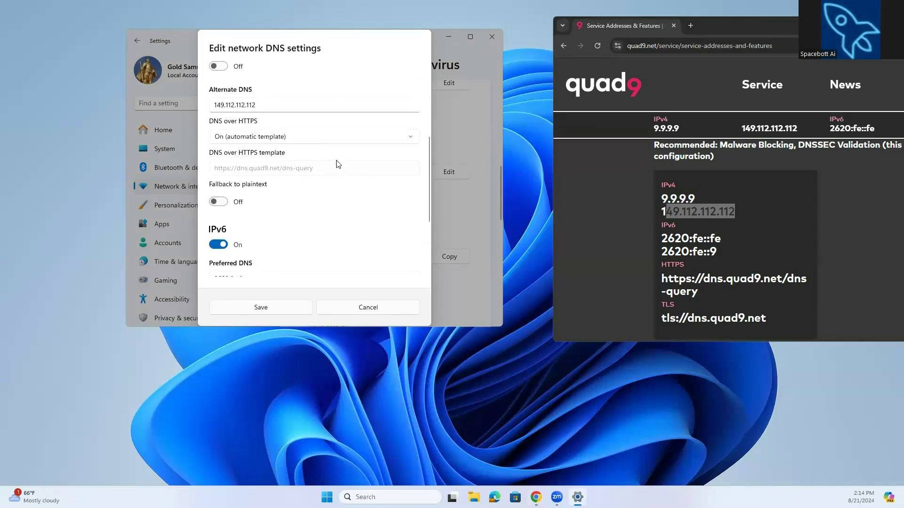
{"action": "left_click", "coordinate": [397, 139]}
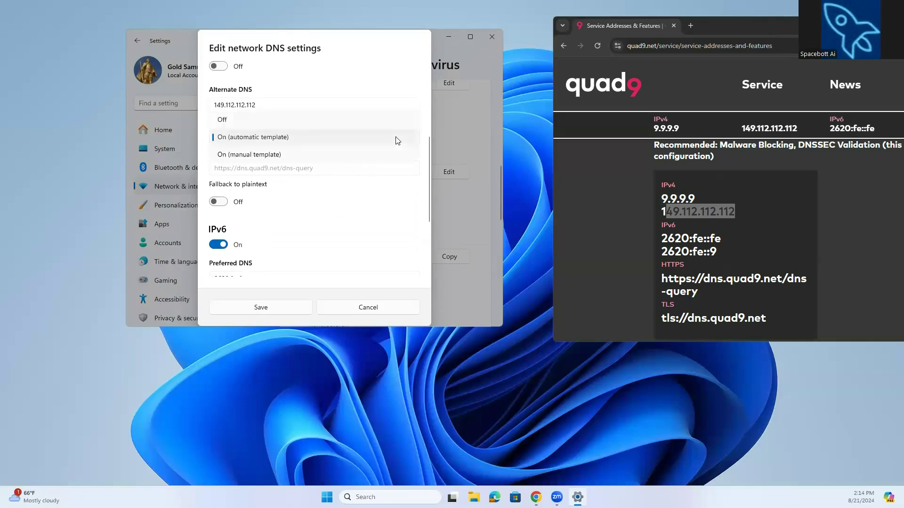
{"action": "left_click", "coordinate": [379, 158]}
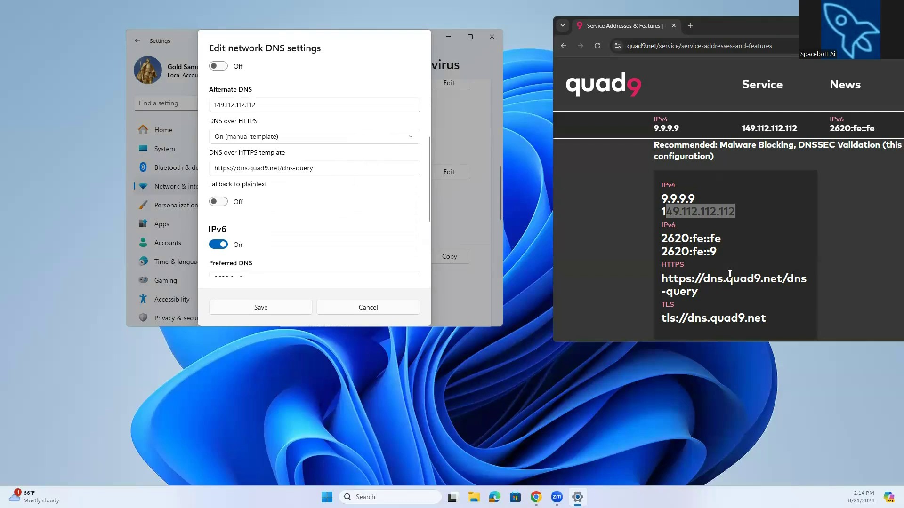
{"action": "left_click_drag", "start_coordinate": [700, 296], "coordinate": [661, 278]}
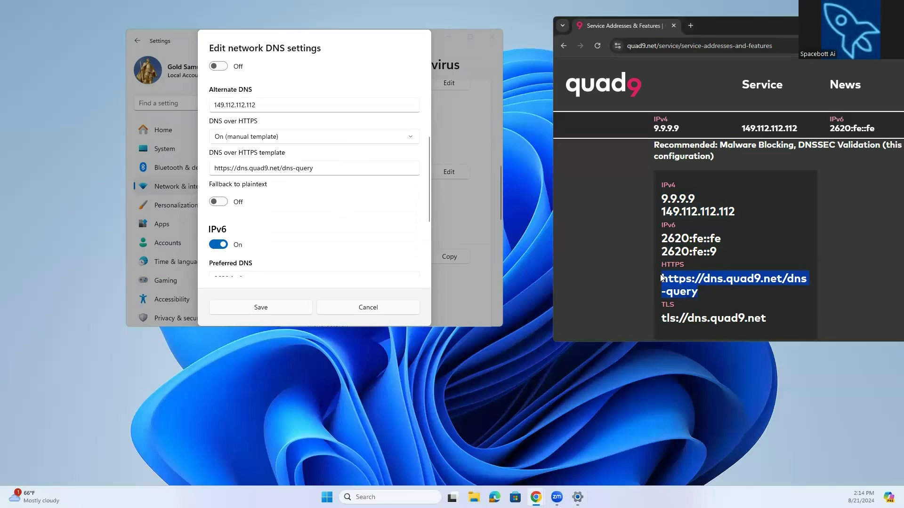
{"action": "left_click", "coordinate": [319, 168]}
Review the IPv6 DNS entries in the dialog and Quad9's other service configurations on the page.
{"action": "scroll", "coordinate": [365, 200], "scroll_direction": "down", "scroll_amount": 2}
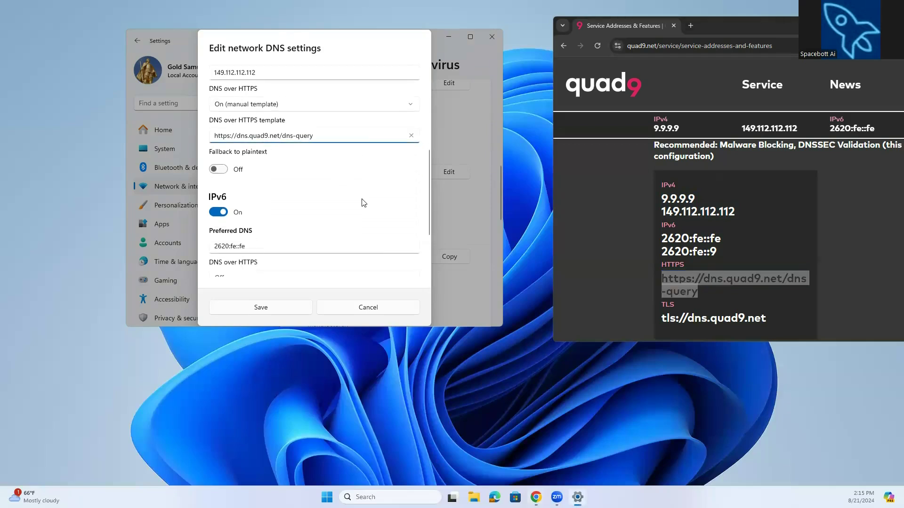
{"action": "scroll", "coordinate": [331, 196], "scroll_direction": "down", "scroll_amount": 1}
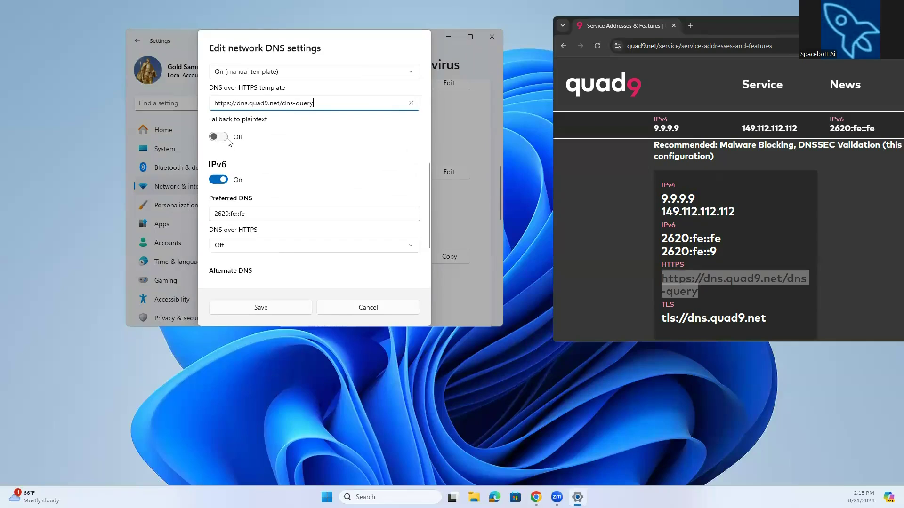
{"action": "scroll", "coordinate": [229, 168], "scroll_direction": "down", "scroll_amount": 1}
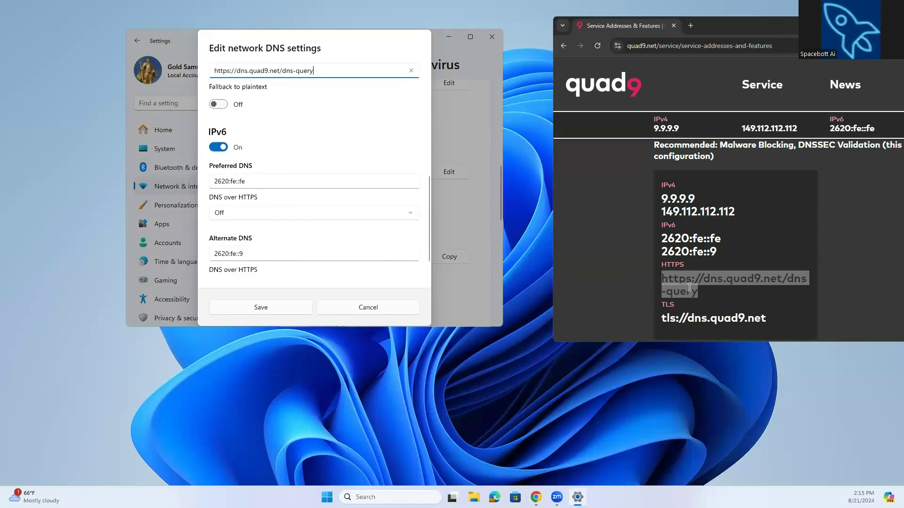
{"action": "scroll", "coordinate": [689, 288], "scroll_direction": "down", "scroll_amount": 3}
{"action": "scroll", "coordinate": [689, 287], "scroll_direction": "down", "scroll_amount": 3}
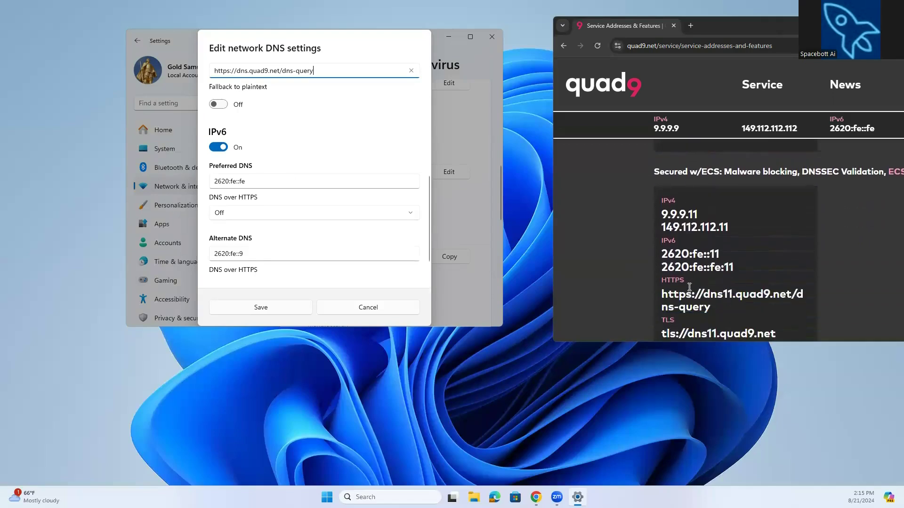
{"action": "scroll", "coordinate": [686, 238], "scroll_direction": "down", "scroll_amount": 1}
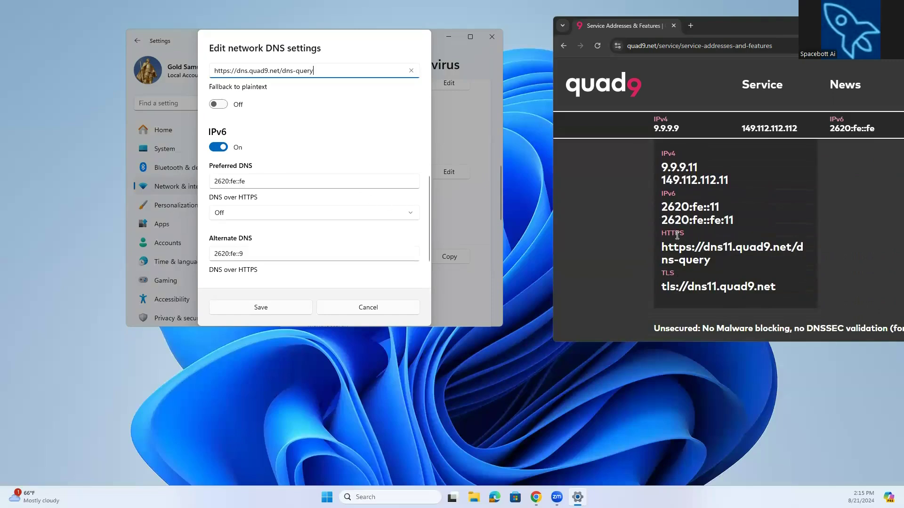
{"action": "scroll", "coordinate": [695, 215], "scroll_direction": "up", "scroll_amount": 1}
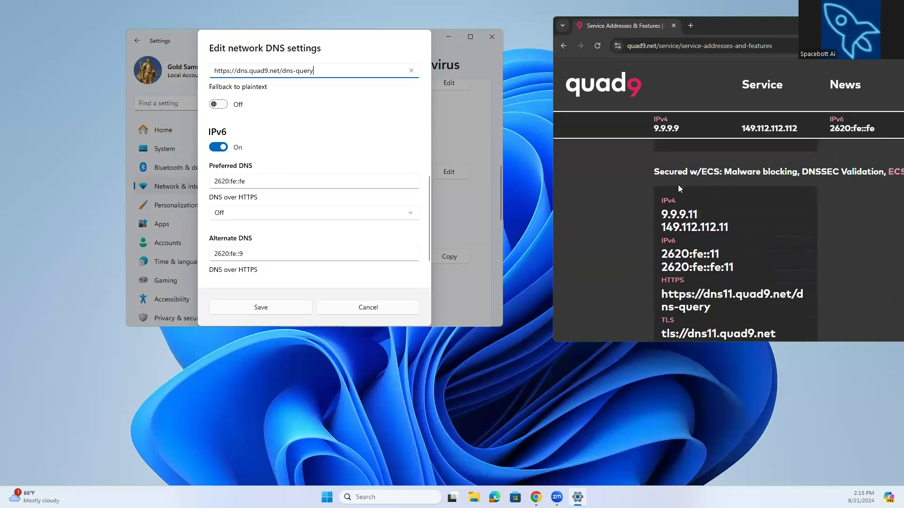
{"action": "scroll", "coordinate": [677, 184], "scroll_direction": "up", "scroll_amount": 5}
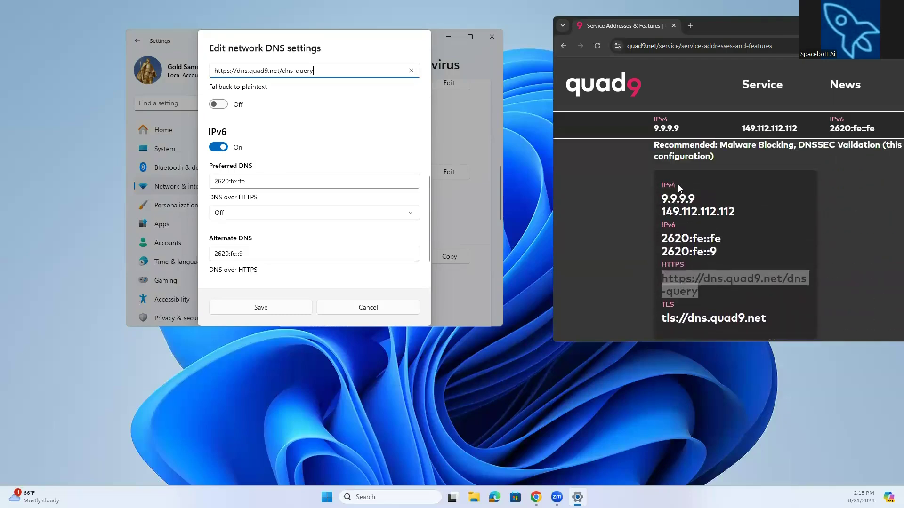
{"action": "scroll", "coordinate": [679, 187], "scroll_direction": "up", "scroll_amount": 1}
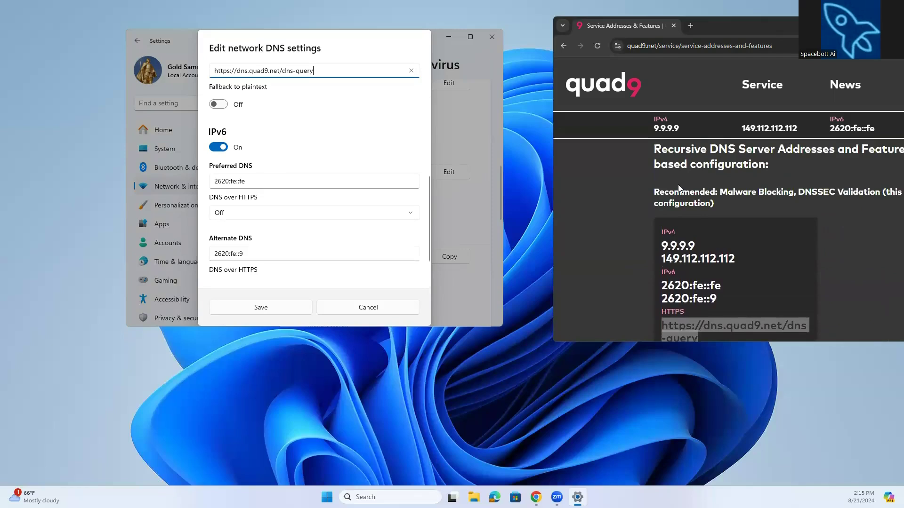
{"action": "scroll", "coordinate": [678, 188], "scroll_direction": "down", "scroll_amount": 2}
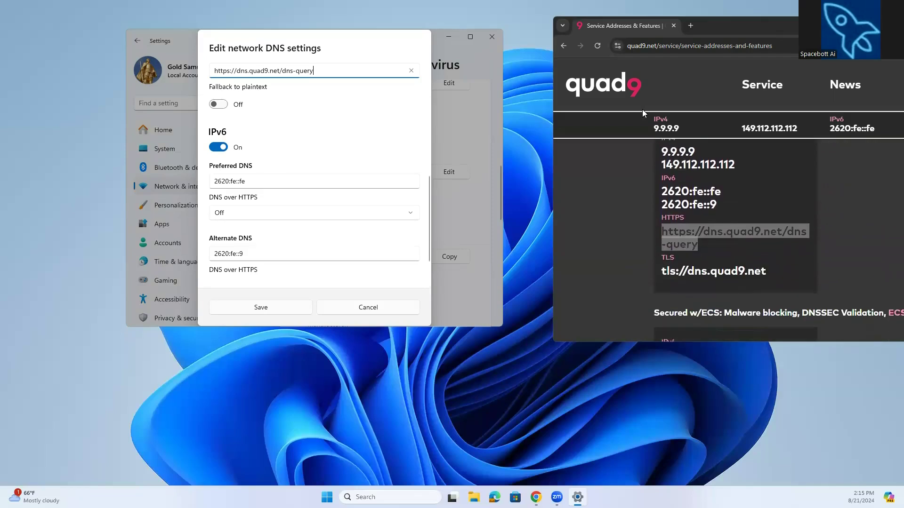
Move the browser window further left to show Quad9's Secured with ECS server addresses.
{"action": "left_click", "coordinate": [790, 44]}
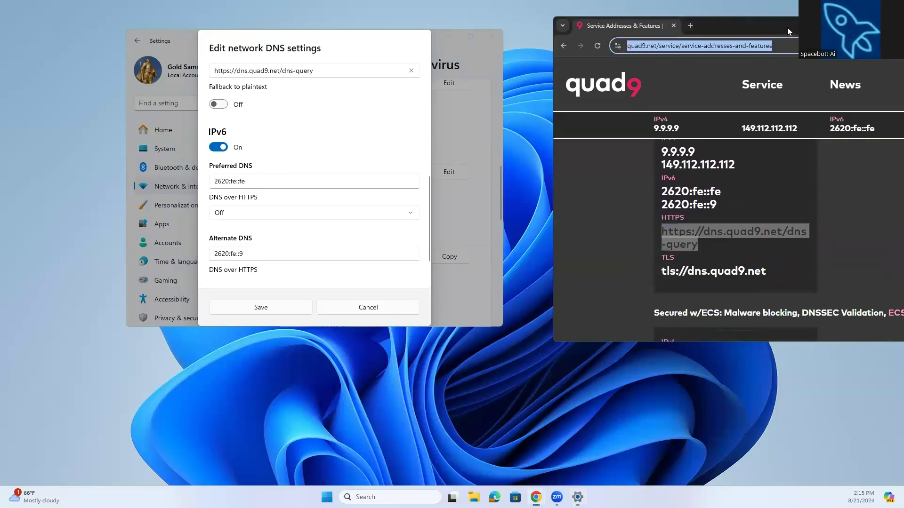
{"action": "left_click_drag", "start_coordinate": [753, 27], "coordinate": [664, 12]}
{"action": "scroll", "coordinate": [772, 207], "scroll_direction": "down", "scroll_amount": 3}
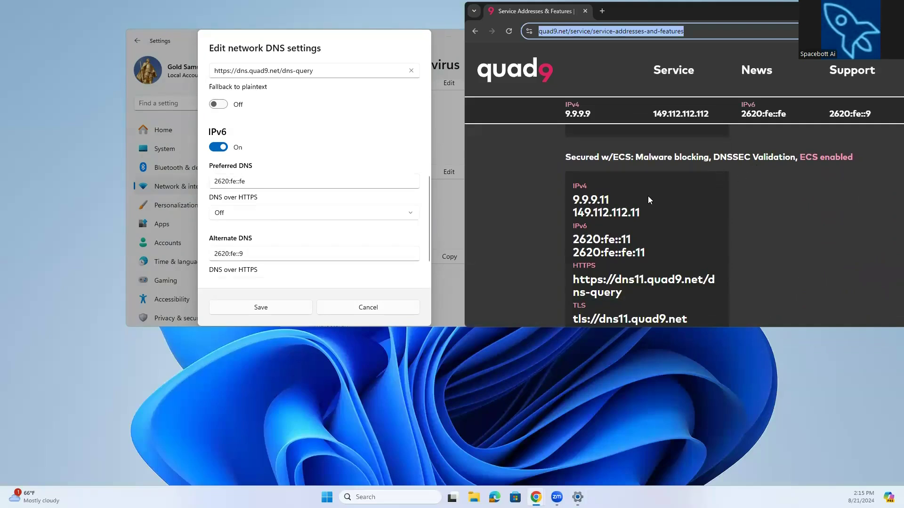
{"action": "scroll", "coordinate": [646, 218], "scroll_direction": "up", "scroll_amount": 3}
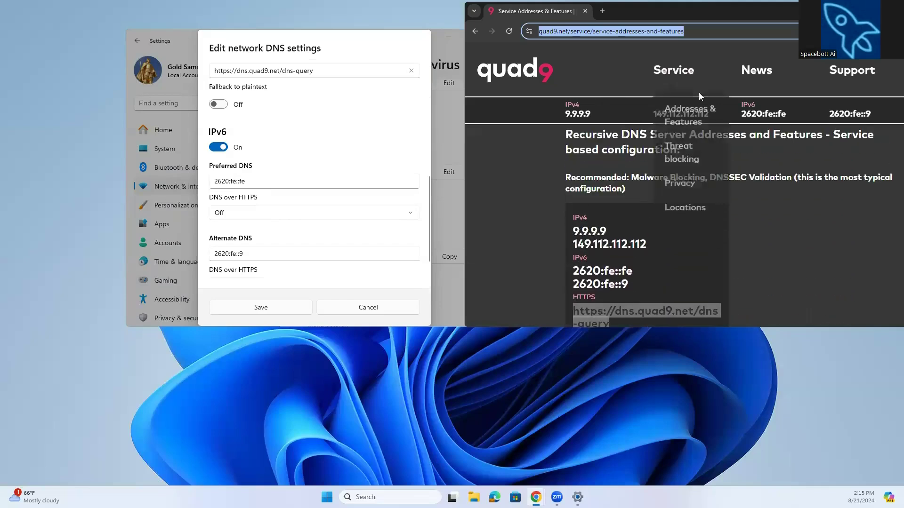
{"action": "scroll", "coordinate": [730, 202], "scroll_direction": "down", "scroll_amount": 5}
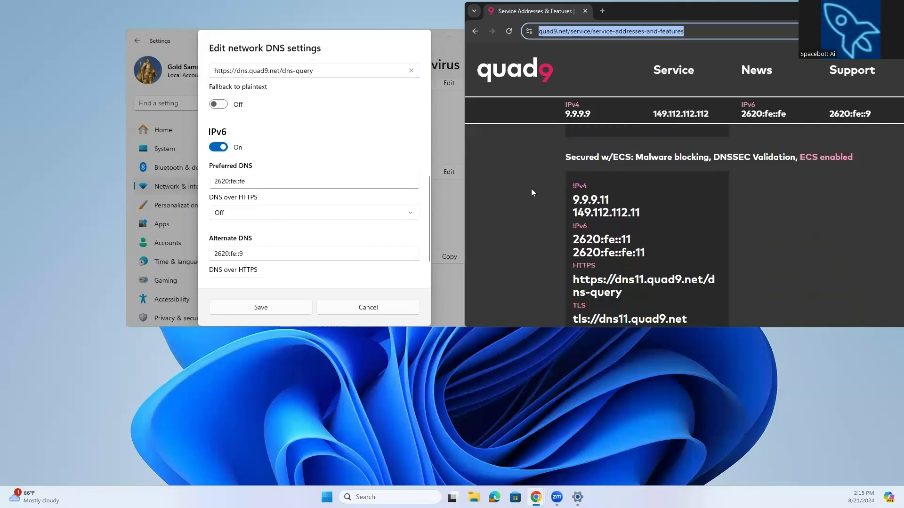
{"action": "scroll", "coordinate": [289, 157], "scroll_direction": "up", "scroll_amount": 3}
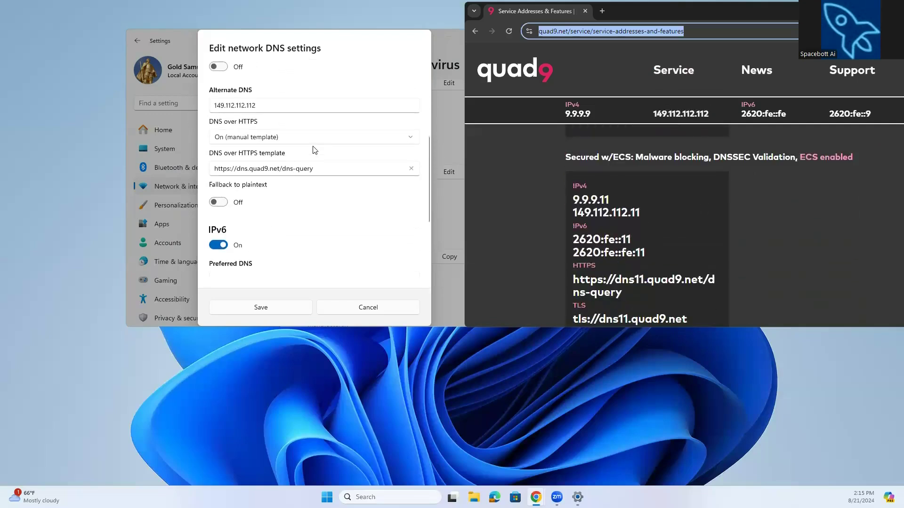
{"action": "scroll", "coordinate": [315, 148], "scroll_direction": "up", "scroll_amount": 4}
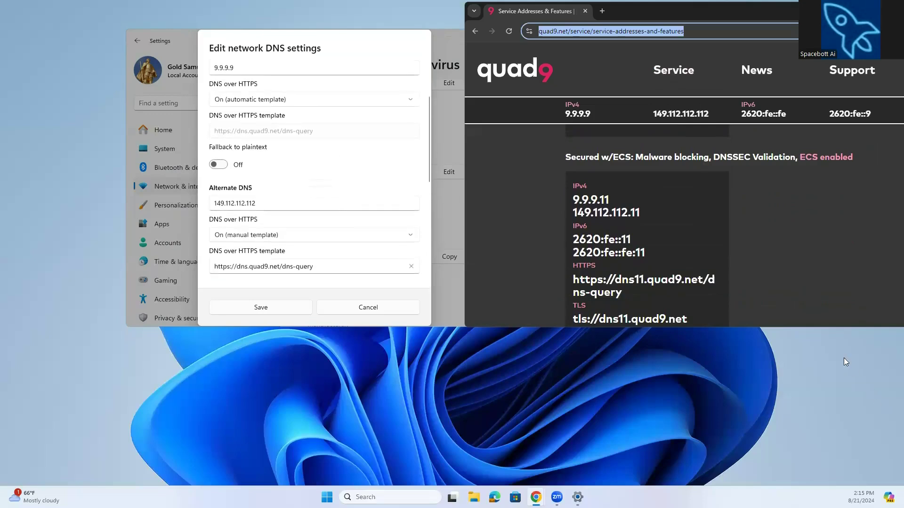
Change the IPv4 preferred DNS to 9.9.9.11 and the alternate DNS to 149.112.112.11.
{"action": "left_click", "coordinate": [600, 194]}
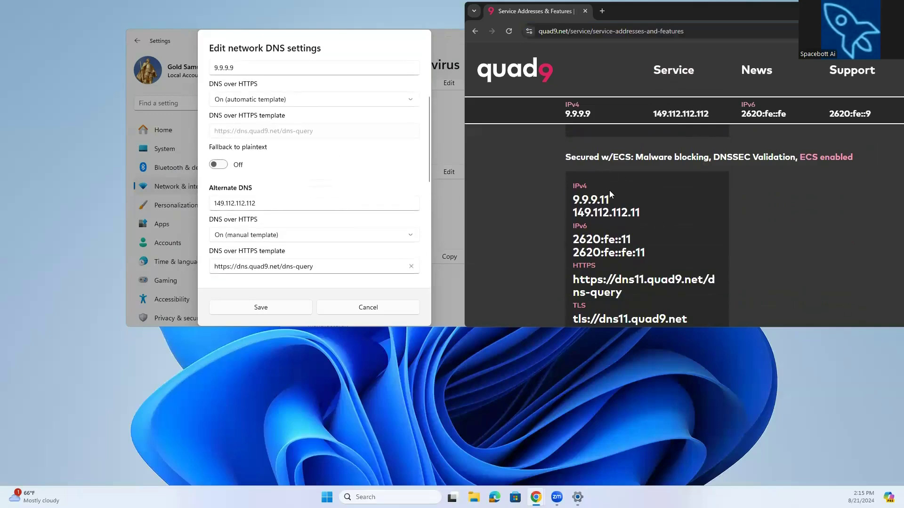
{"action": "scroll", "coordinate": [309, 134], "scroll_direction": "up", "scroll_amount": 2}
{"action": "left_click", "coordinate": [262, 98]}
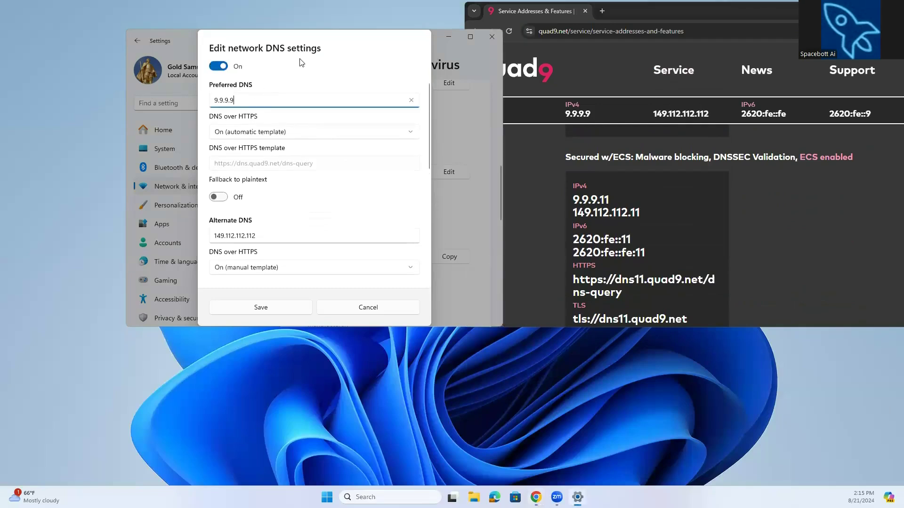
{"action": "key", "text": "BackSpace"}
{"action": "type", "text": "11"}
{"action": "scroll", "coordinate": [279, 180], "scroll_direction": "down", "scroll_amount": 1}
{"action": "left_click", "coordinate": [267, 209]}
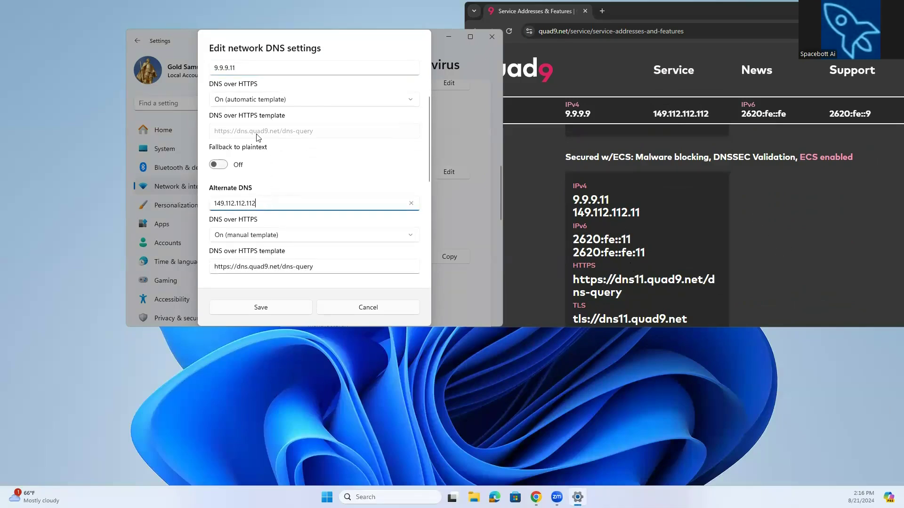
{"action": "key", "text": "BackSpace"}
Review the remaining IPv6 DNS fields and Quad9's unsecured server options.
{"action": "scroll", "coordinate": [304, 201], "scroll_direction": "down", "scroll_amount": 1}
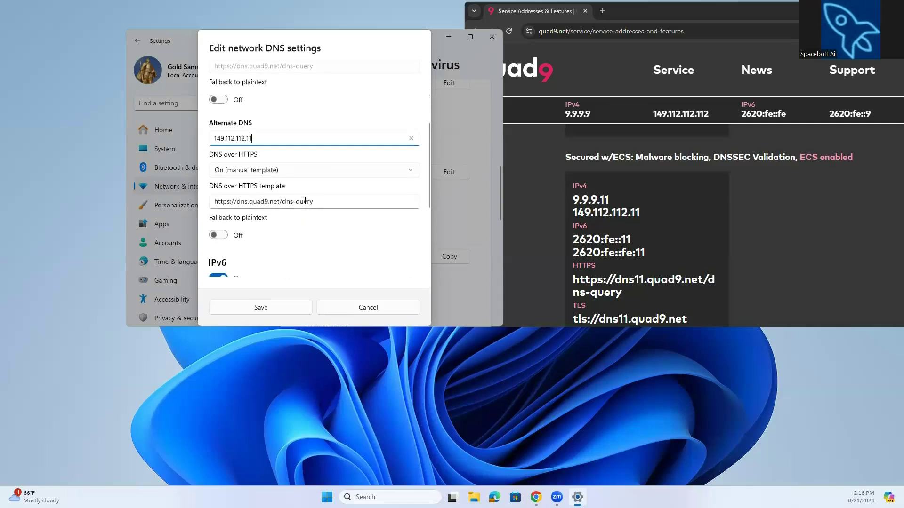
{"action": "scroll", "coordinate": [675, 270], "scroll_direction": "down", "scroll_amount": 1}
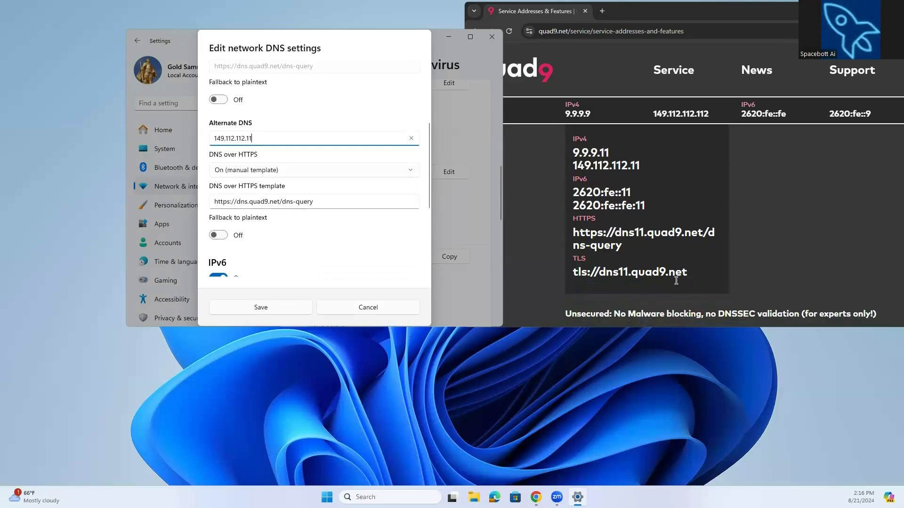
{"action": "scroll", "coordinate": [323, 202], "scroll_direction": "down", "scroll_amount": 3}
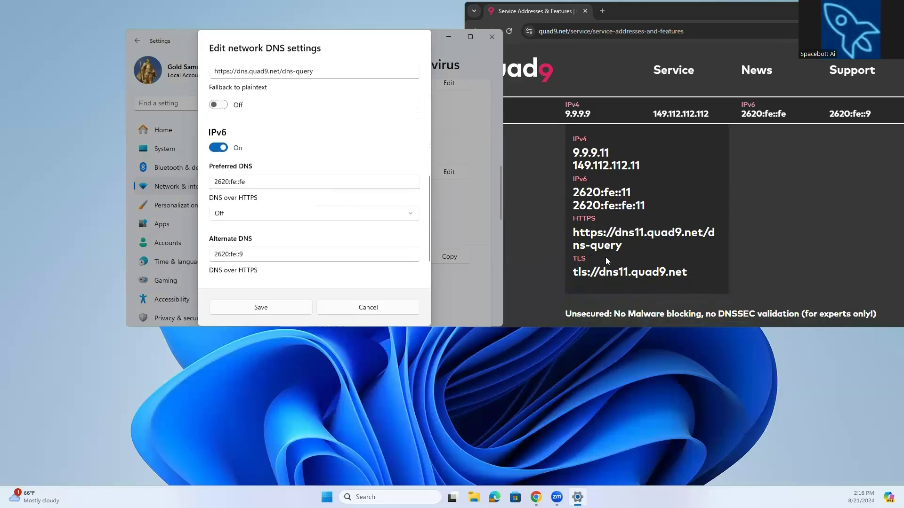
{"action": "scroll", "coordinate": [605, 257], "scroll_direction": "down", "scroll_amount": 3}
{"action": "scroll", "coordinate": [606, 260], "scroll_direction": "down", "scroll_amount": 1}
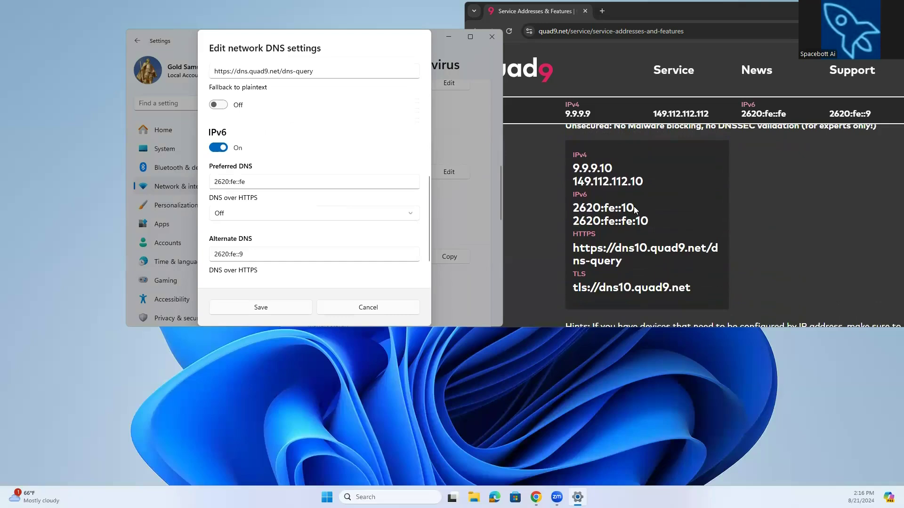
Copy 2620:fe::10 from Quad9's ECS address list and paste it as the IPv6 preferred DNS.
{"action": "left_click", "coordinate": [634, 206]}
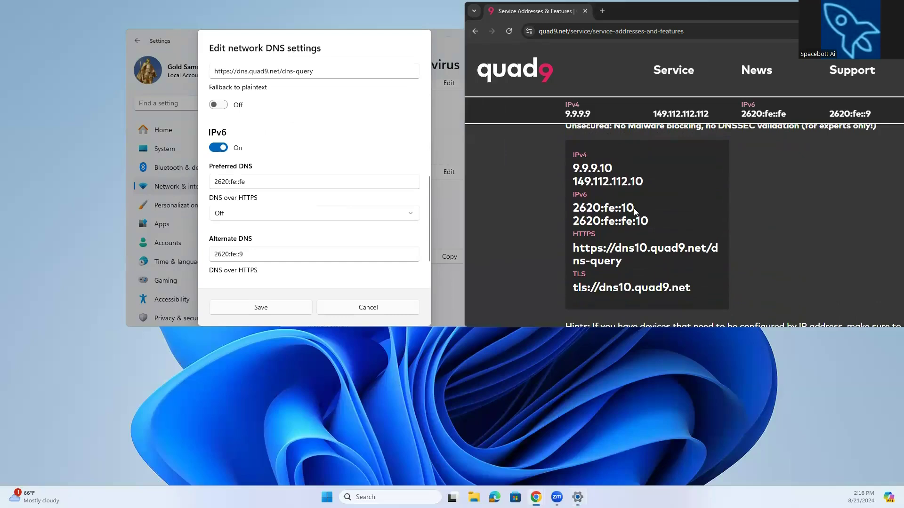
{"action": "left_click_drag", "start_coordinate": [633, 208], "coordinate": [574, 207]}
{"action": "left_click", "coordinate": [591, 203]}
{"action": "right_click", "coordinate": [605, 213]}
{"action": "left_click", "coordinate": [595, 204]}
{"action": "left_click_drag", "start_coordinate": [631, 211], "coordinate": [574, 208]}
{"action": "right_click", "coordinate": [580, 209]}
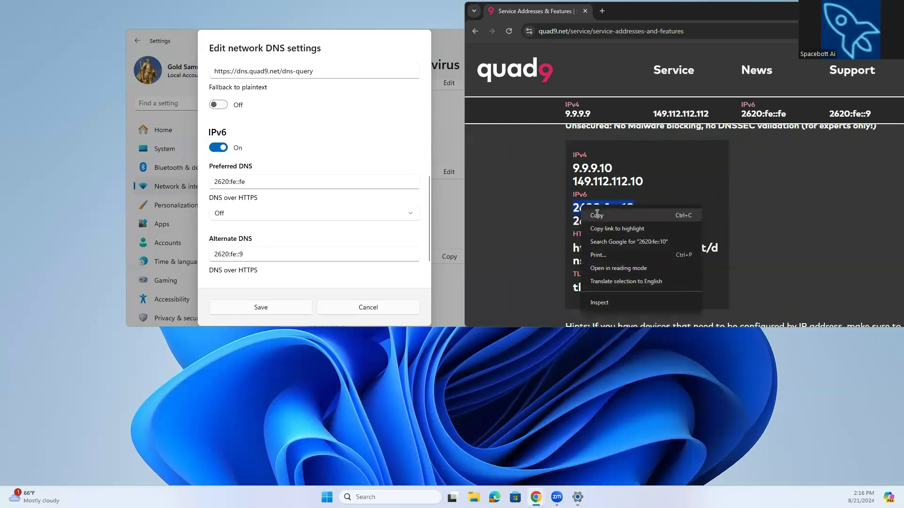
{"action": "left_click", "coordinate": [596, 215]}
{"action": "left_click_drag", "start_coordinate": [245, 182], "coordinate": [210, 183]}
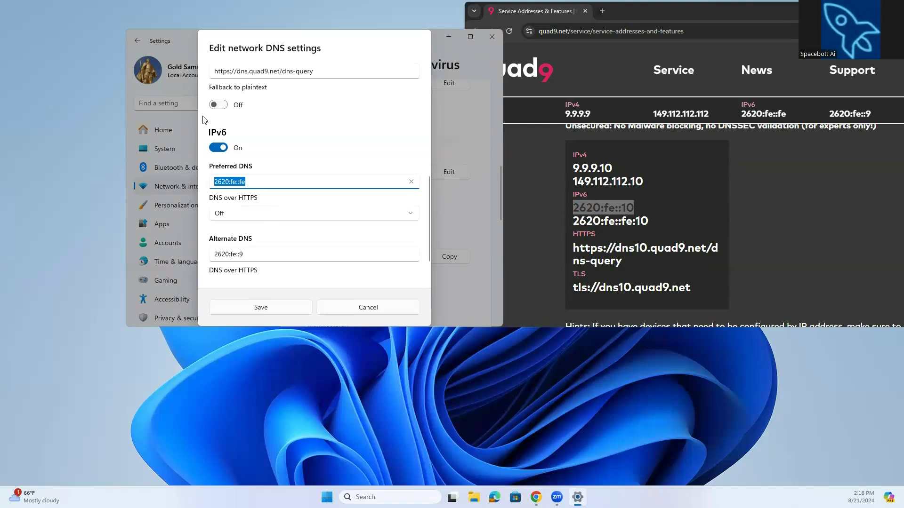
{"action": "key", "text": "ctrl+v"}
Copy 2620:fe::fe:10 from Quad9's page and paste it as the IPv6 alternate DNS.
{"action": "scroll", "coordinate": [313, 220], "scroll_direction": "down", "scroll_amount": 1}
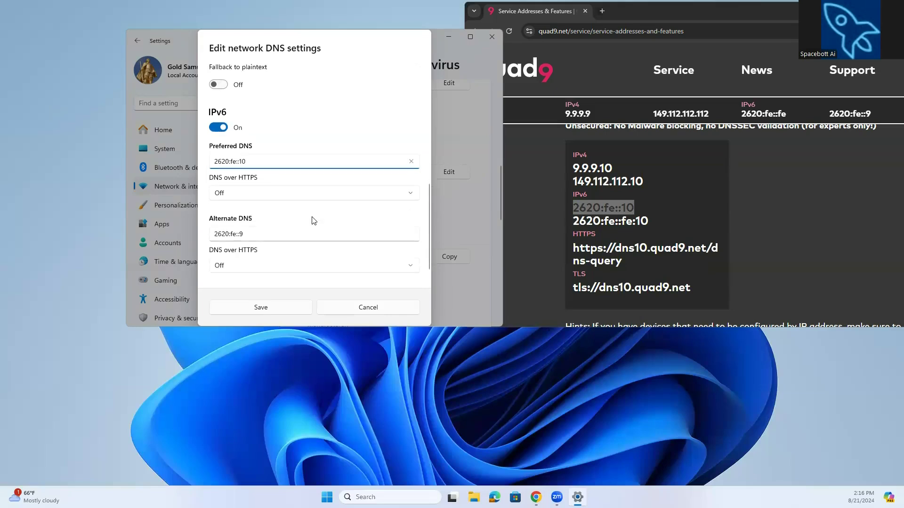
{"action": "scroll", "coordinate": [654, 181], "scroll_direction": "down", "scroll_amount": 1}
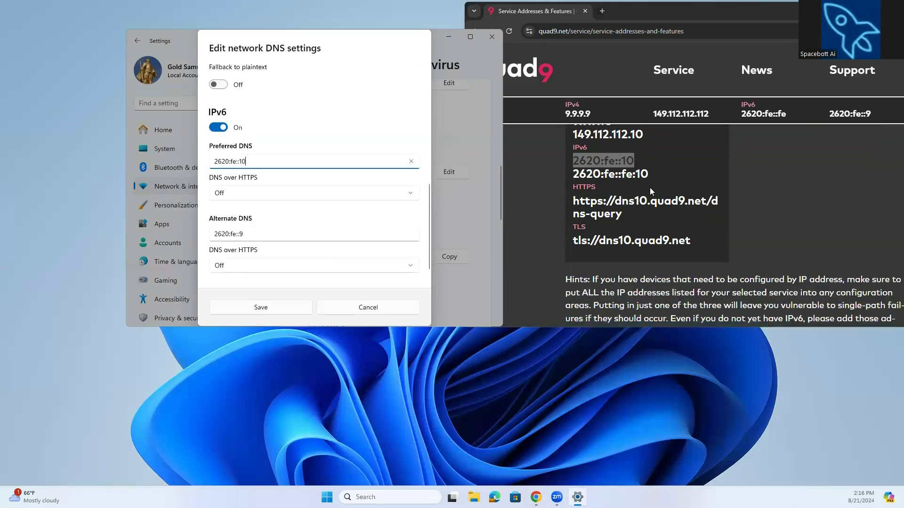
{"action": "left_click", "coordinate": [648, 176]}
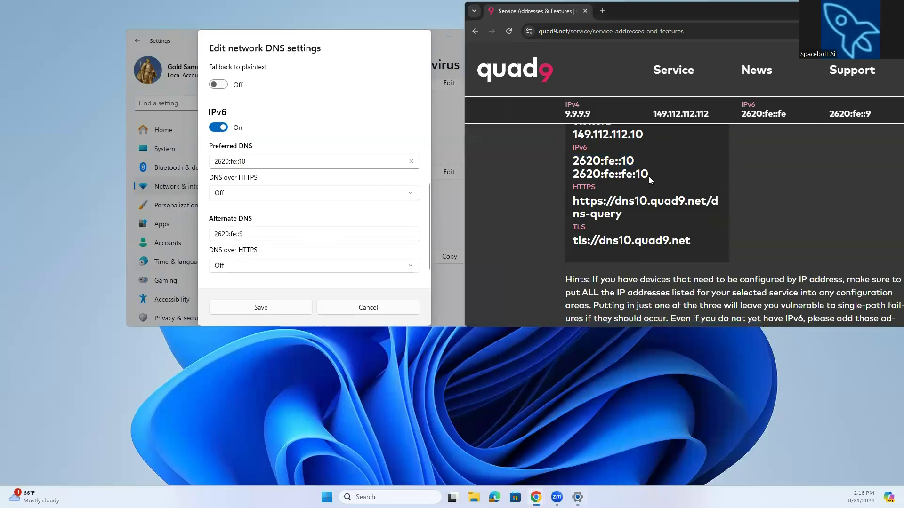
{"action": "left_click_drag", "start_coordinate": [648, 172], "coordinate": [576, 169]}
{"action": "right_click", "coordinate": [588, 178]}
{"action": "left_click", "coordinate": [607, 185]}
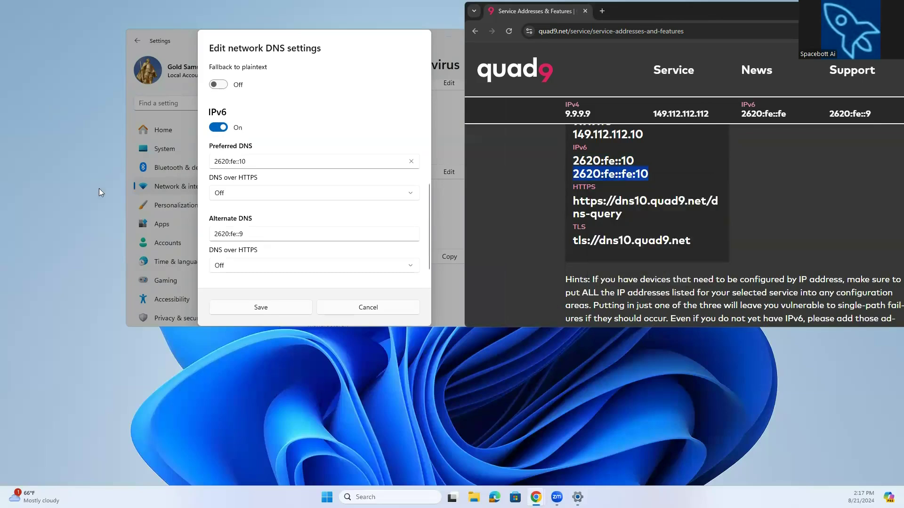
{"action": "left_click", "coordinate": [246, 231]}
{"action": "left_click_drag", "start_coordinate": [245, 230], "coordinate": [211, 232]}
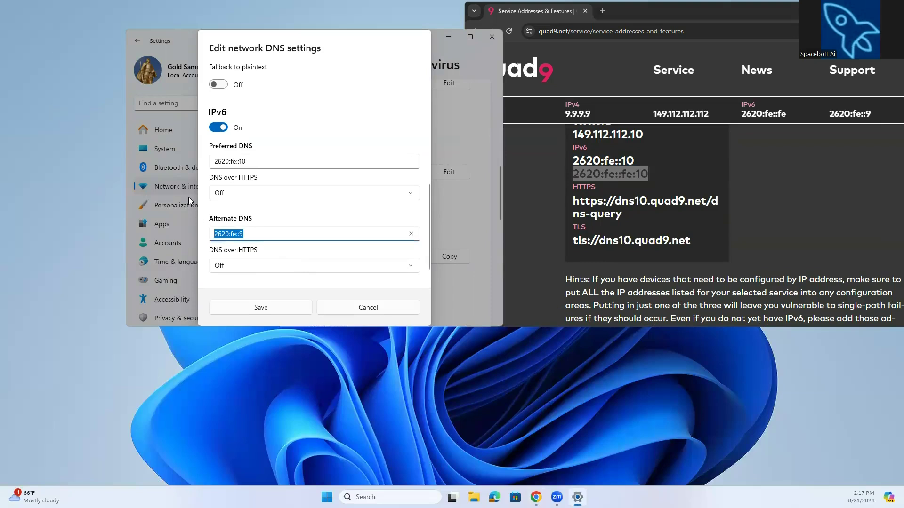
{"action": "key", "text": "ctrl+v"}
Set the IPv6 alternate DNS over HTTPS to On (manual template) and paste tls://dns10.quad9.net into its template field.
{"action": "scroll", "coordinate": [401, 198], "scroll_direction": "up", "scroll_amount": 1}
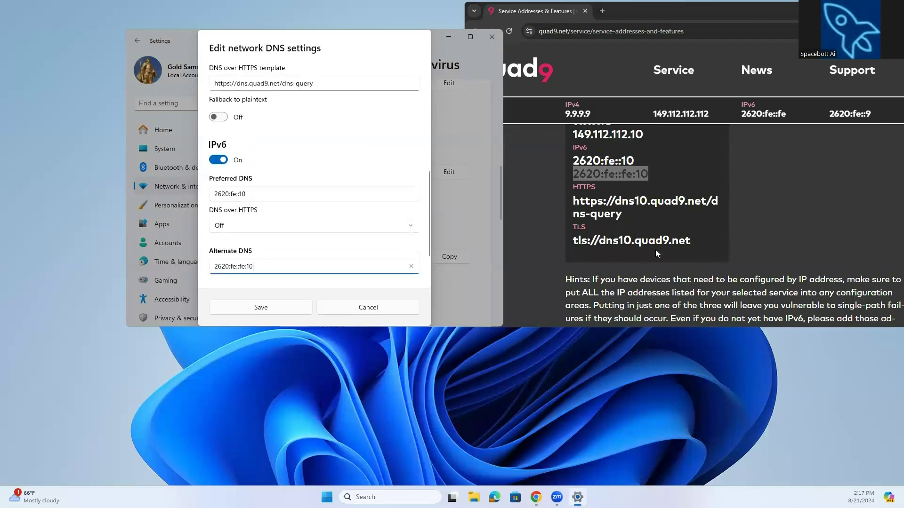
{"action": "scroll", "coordinate": [347, 215], "scroll_direction": "down", "scroll_amount": 1}
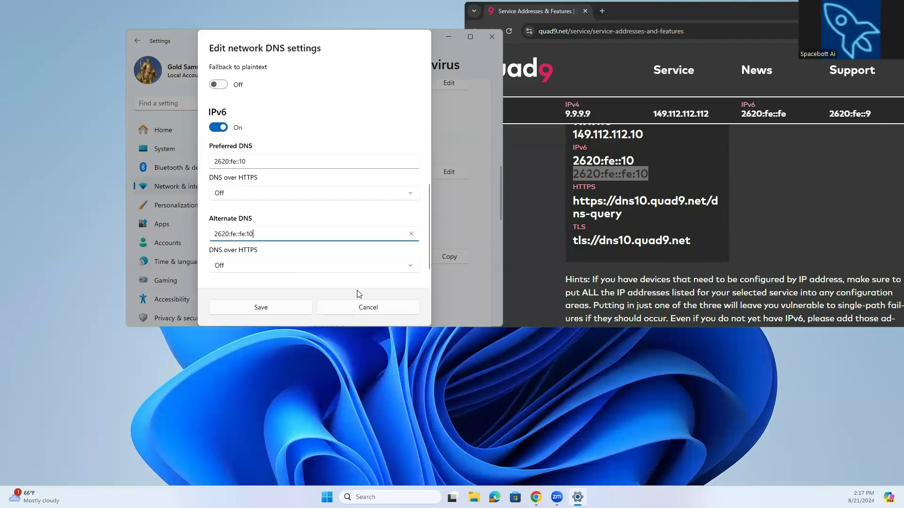
{"action": "left_click", "coordinate": [365, 266]}
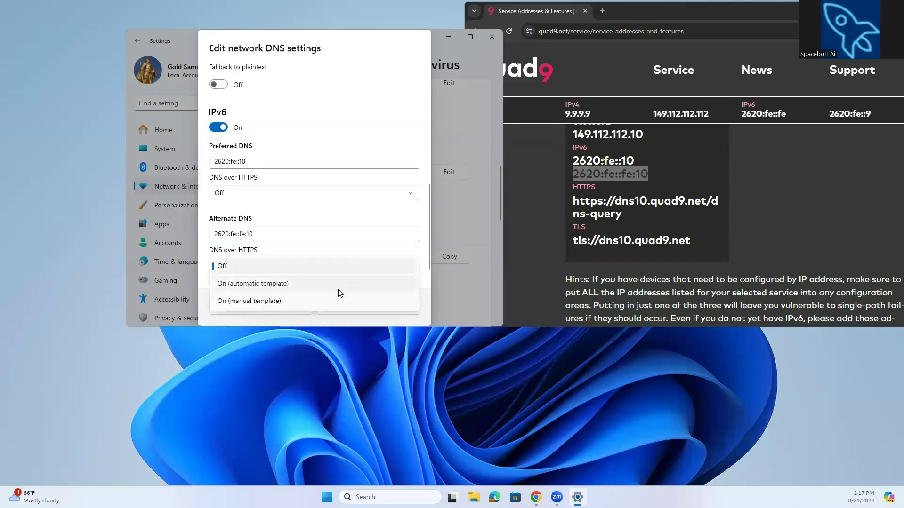
{"action": "left_click", "coordinate": [316, 301]}
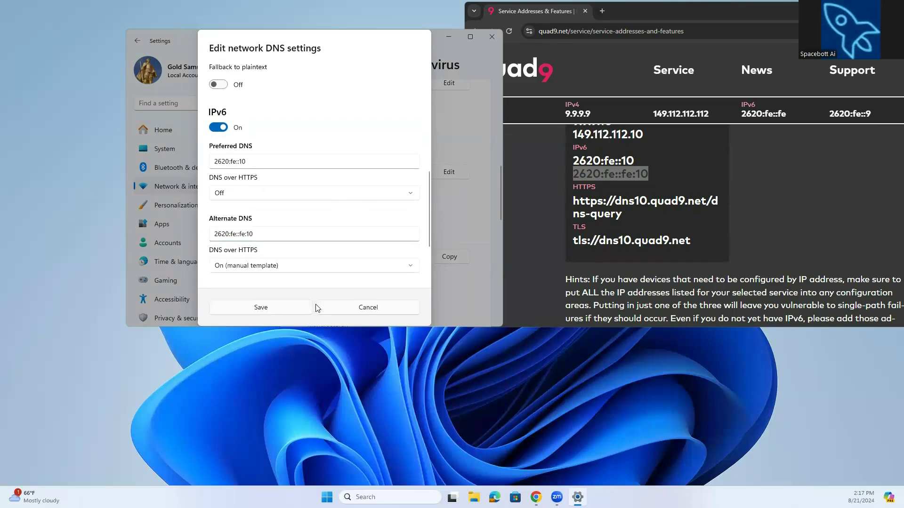
{"action": "scroll", "coordinate": [316, 263], "scroll_direction": "down", "scroll_amount": 1}
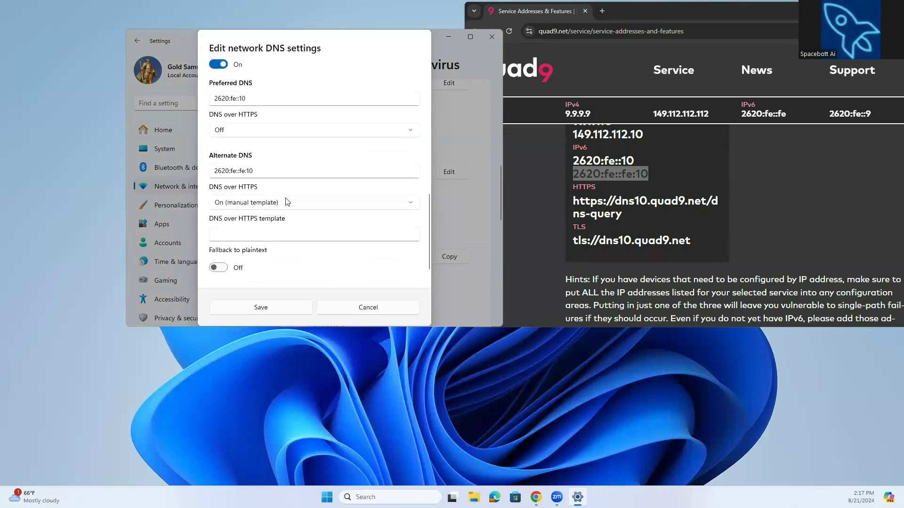
{"action": "left_click", "coordinate": [301, 232]}
{"action": "left_click_drag", "start_coordinate": [692, 239], "coordinate": [571, 238]}
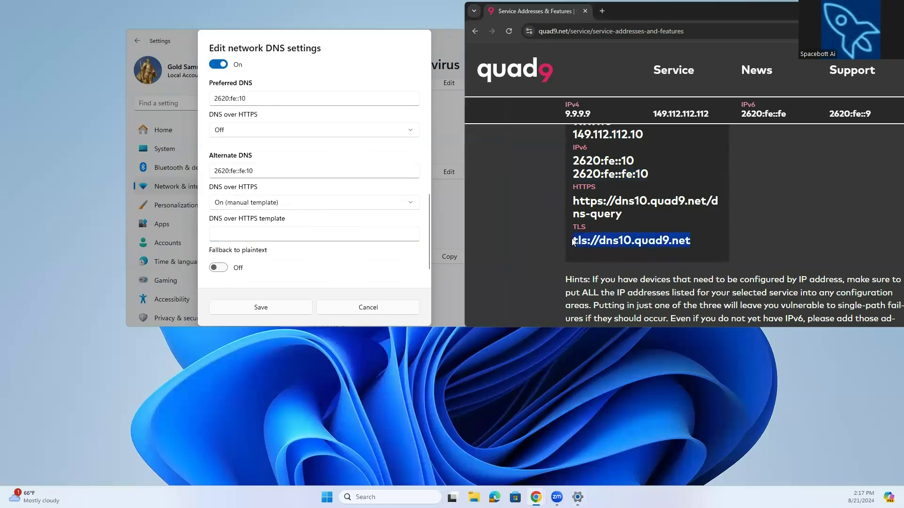
{"action": "right_click", "coordinate": [619, 234]}
{"action": "left_click", "coordinate": [635, 249]}
{"action": "left_click", "coordinate": [272, 236]}
{"action": "right_click", "coordinate": [272, 235]}
{"action": "left_click", "coordinate": [300, 246]}
Save the edited network DNS settings.
{"action": "scroll", "coordinate": [312, 232], "scroll_direction": "up", "scroll_amount": 5}
{"action": "scroll", "coordinate": [313, 236], "scroll_direction": "up", "scroll_amount": 1}
{"action": "scroll", "coordinate": [313, 236], "scroll_direction": "up", "scroll_amount": 3}
{"action": "scroll", "coordinate": [310, 236], "scroll_direction": "down", "scroll_amount": 7}
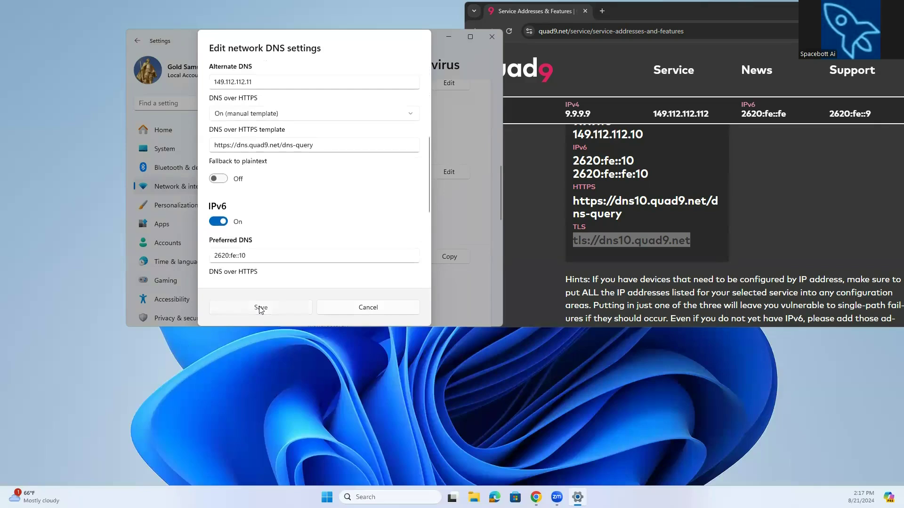
{"action": "left_click", "coordinate": [259, 307]}
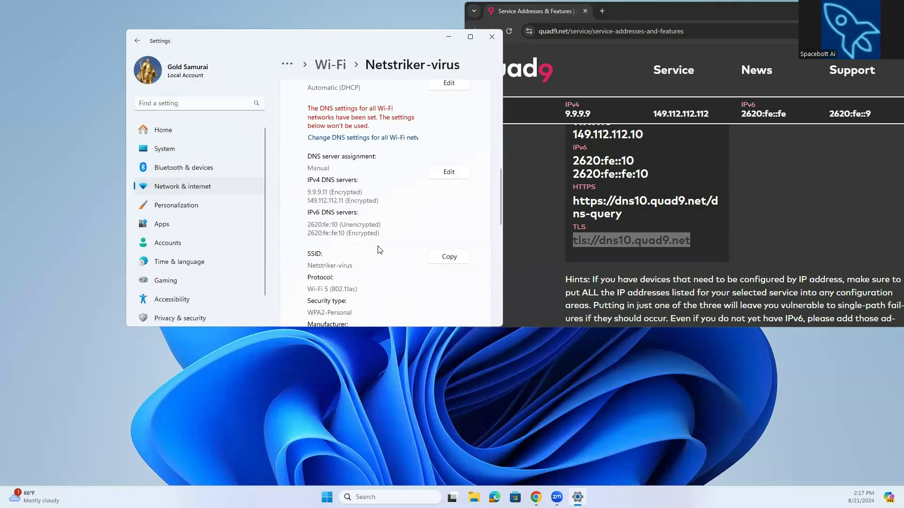
Review the IPv4 and IPv6 DNS server assignments shown in the Wi-Fi network's properties.
{"action": "scroll", "coordinate": [379, 245], "scroll_direction": "down", "scroll_amount": 3}
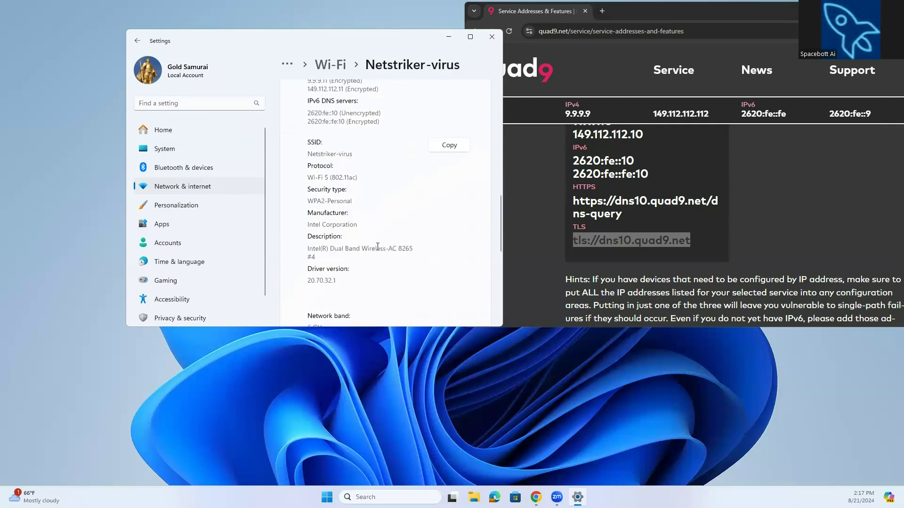
{"action": "scroll", "coordinate": [377, 246], "scroll_direction": "up", "scroll_amount": 4}
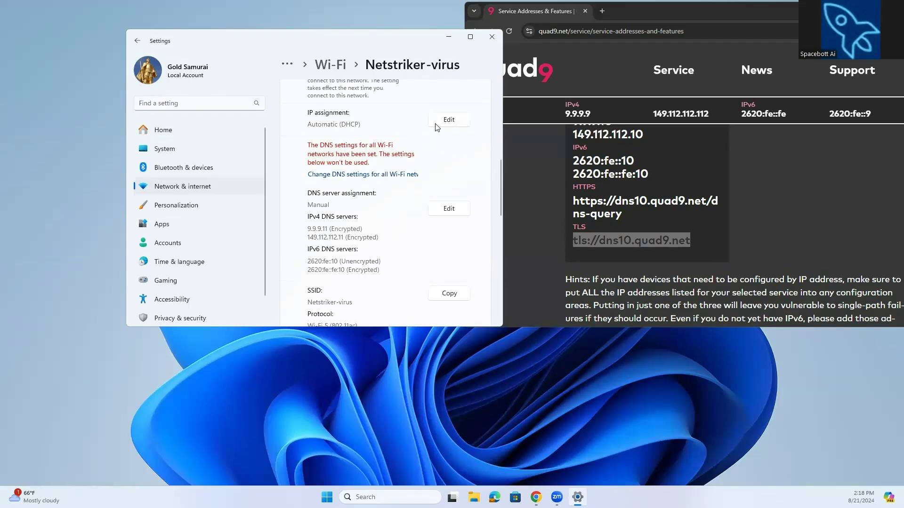
{"action": "scroll", "coordinate": [435, 127], "scroll_direction": "down", "scroll_amount": 1}
{"action": "scroll", "coordinate": [436, 127], "scroll_direction": "up", "scroll_amount": 3}
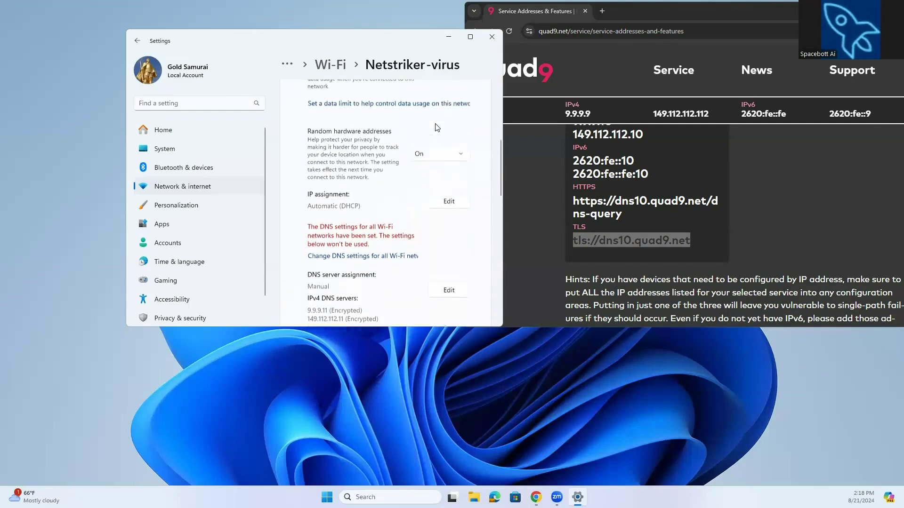
{"action": "scroll", "coordinate": [435, 127], "scroll_direction": "up", "scroll_amount": 5}
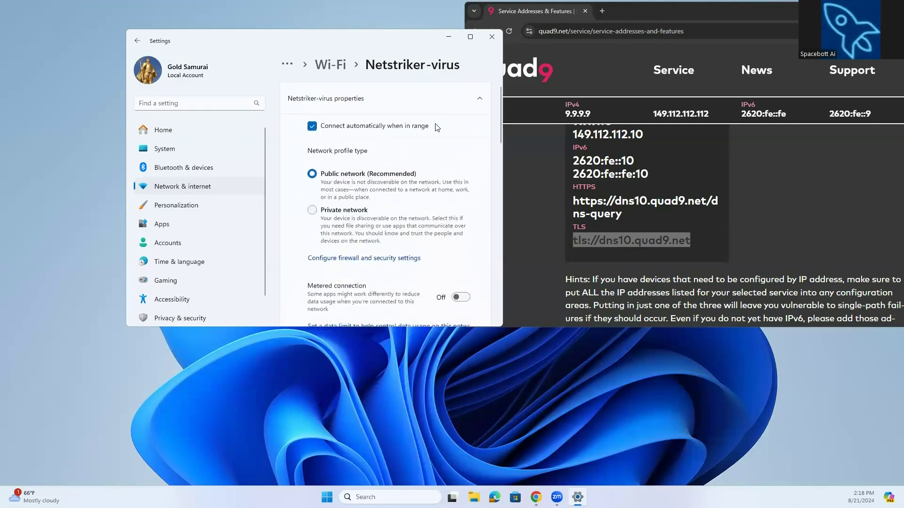